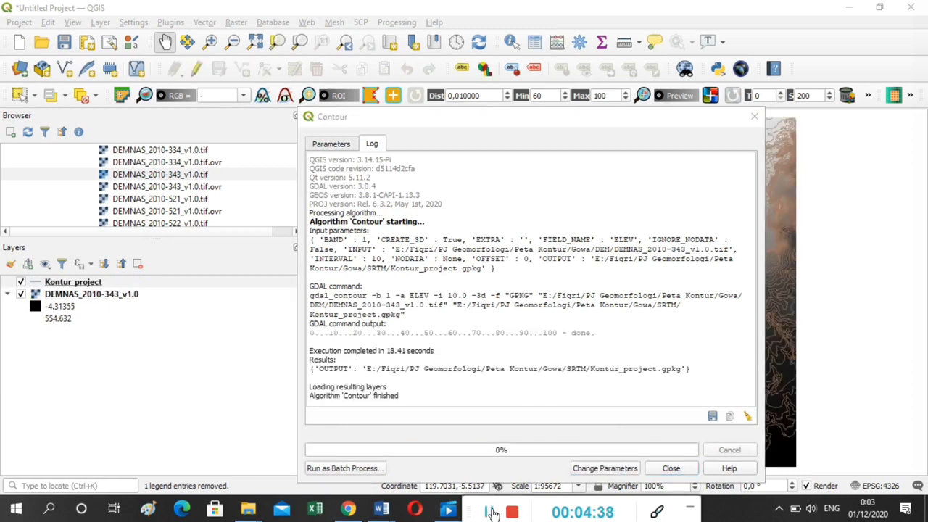
- Close the finished Contour tool and hide the DEMNAS_2010-343_v1.0 raster so only the contour lines are displayed
{"action": "left_click", "coordinate": [673, 469]}
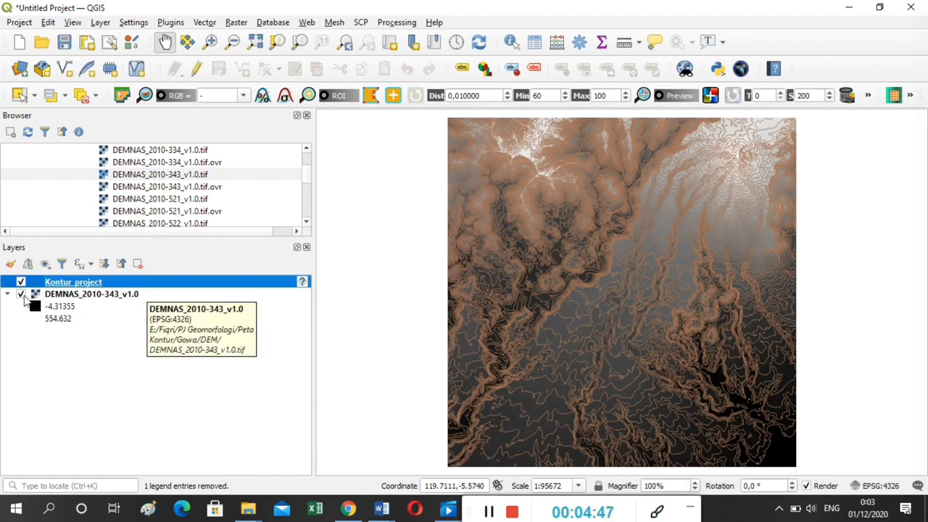
{"action": "left_click", "coordinate": [21, 294]}
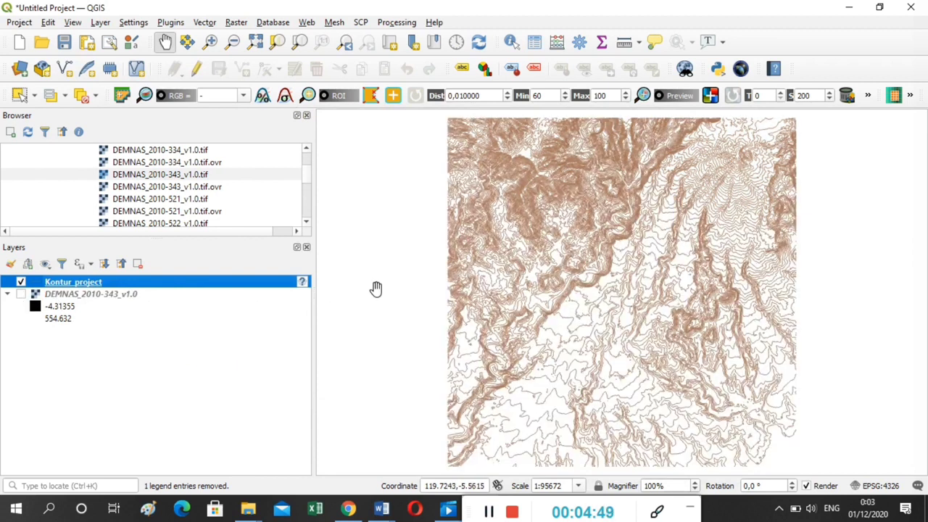
{"action": "left_click_drag", "start_coordinate": [573, 217], "coordinate": [539, 214]}
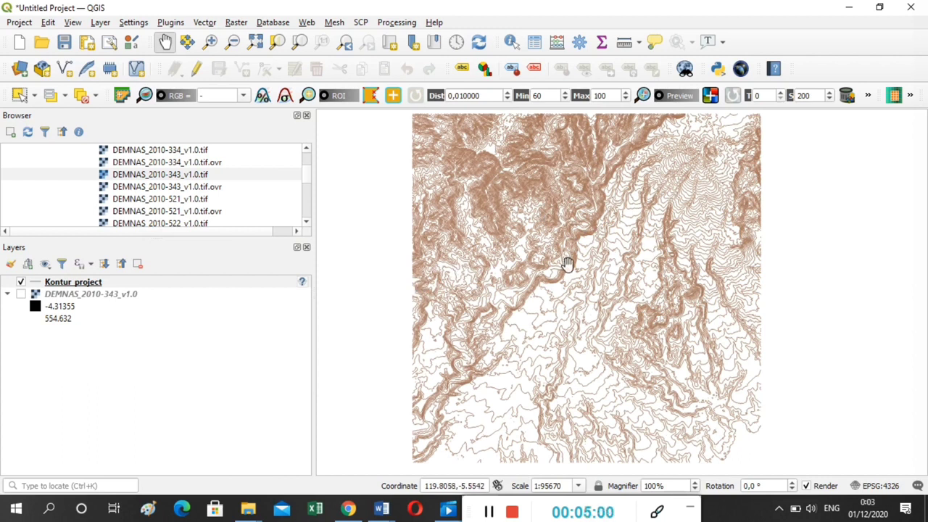
- Open the attribute table of the Kontur_project layer and turn on editing
{"action": "right_click", "coordinate": [237, 284]}
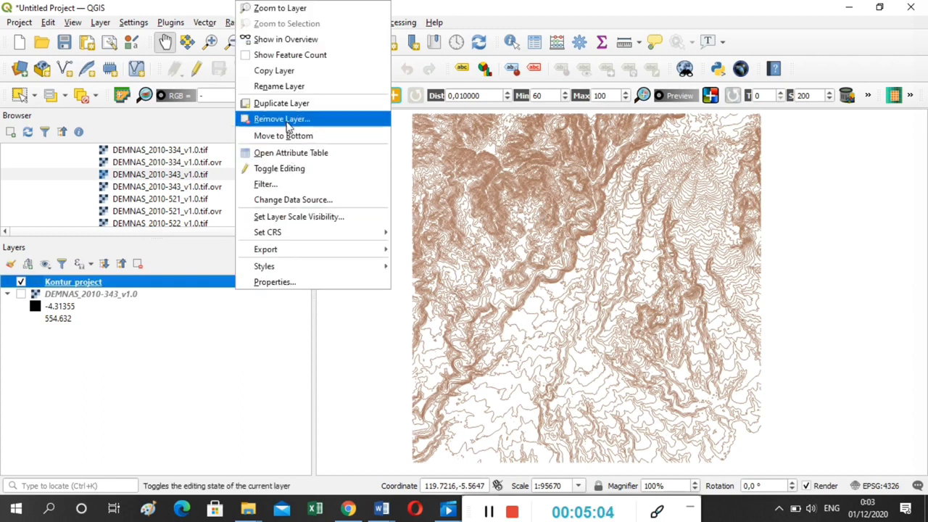
{"action": "left_click", "coordinate": [288, 155]}
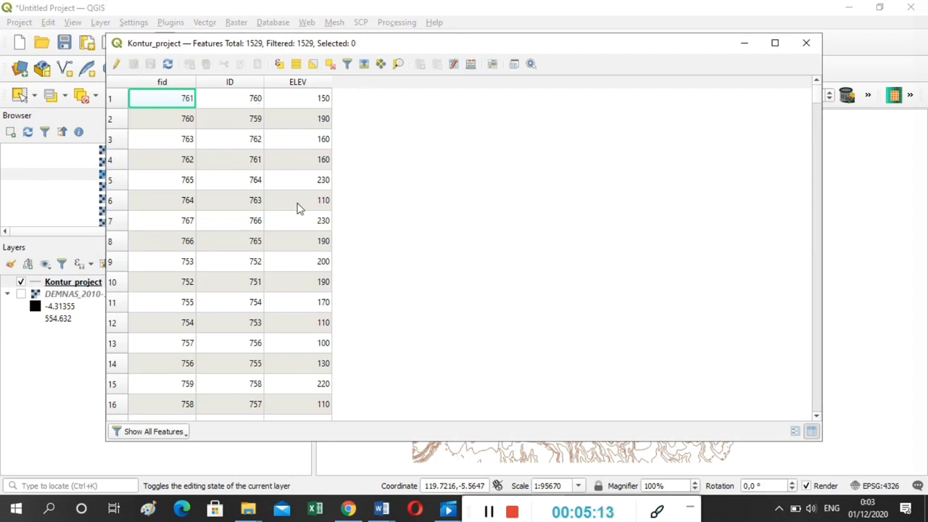
{"action": "left_click", "coordinate": [118, 64]}
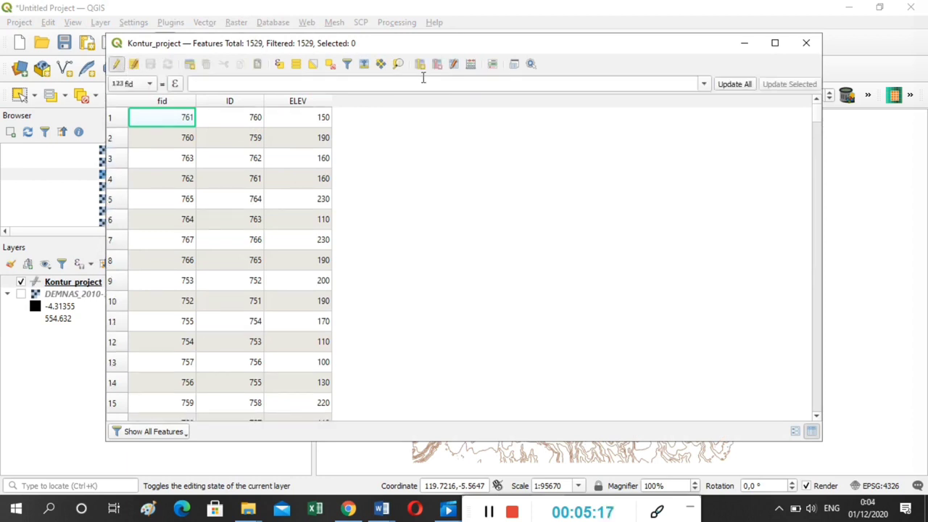
- Set up a new whole-number field named Indeks in the field calculator
{"action": "left_click", "coordinate": [471, 65]}
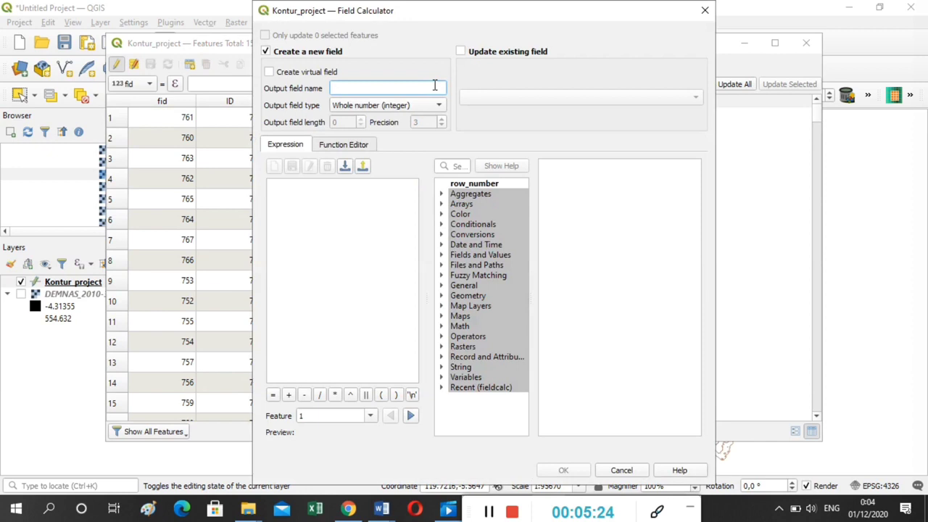
{"action": "key", "text": "Caps_Lock"}
{"action": "type", "text": "I"}
{"action": "key", "text": "Caps_Lock"}
{"action": "type", "text": "ndeks"}
- Calculate the Indeks field with the expression If( "ELEV" %50=0,1,NULL), and close the attribute table
{"action": "left_click", "coordinate": [330, 194]}
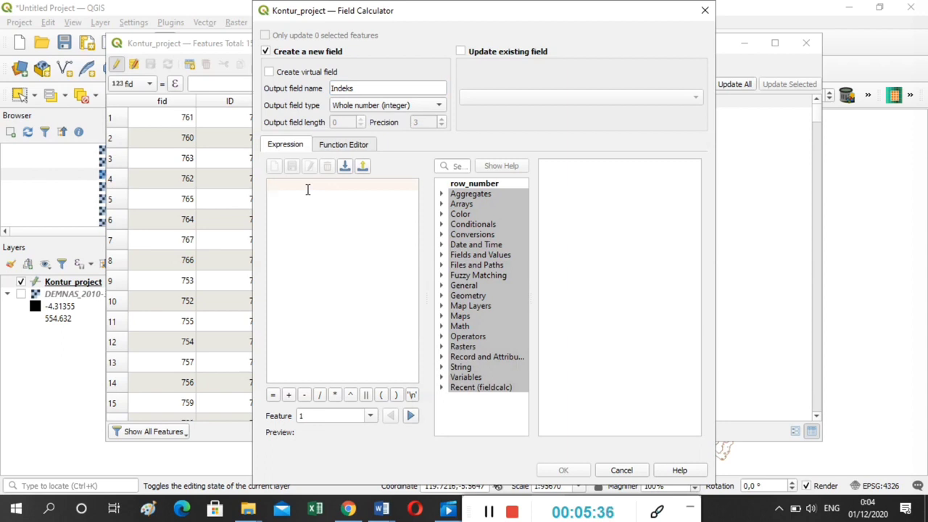
{"action": "type", "text": "If"}
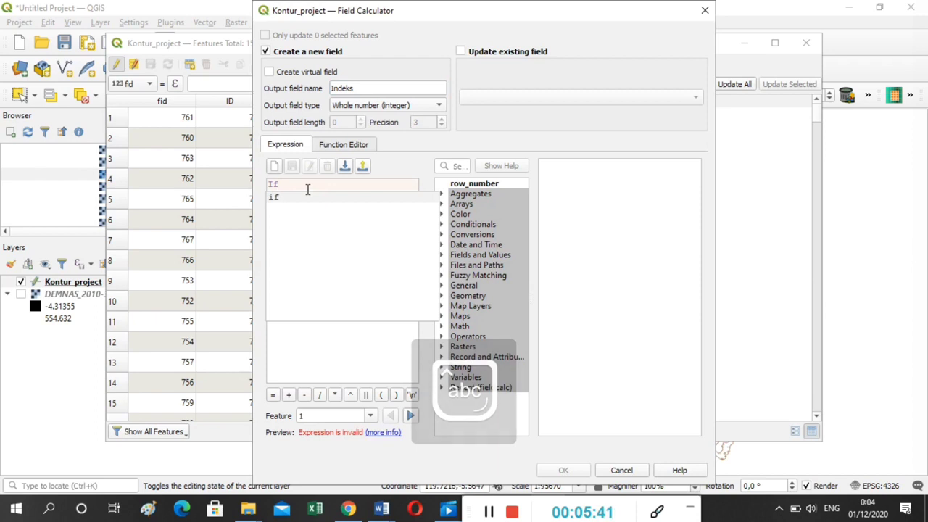
{"action": "type", "text": "("}
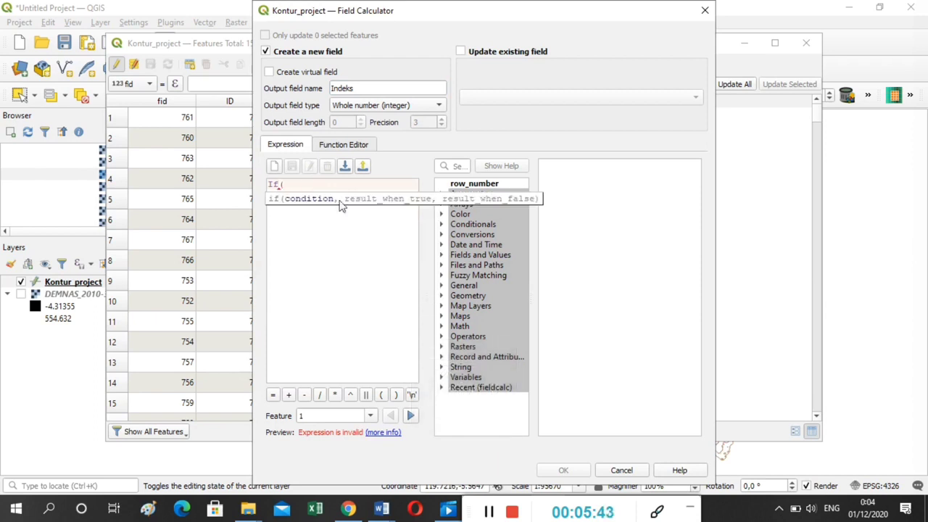
{"action": "left_click", "coordinate": [441, 255]}
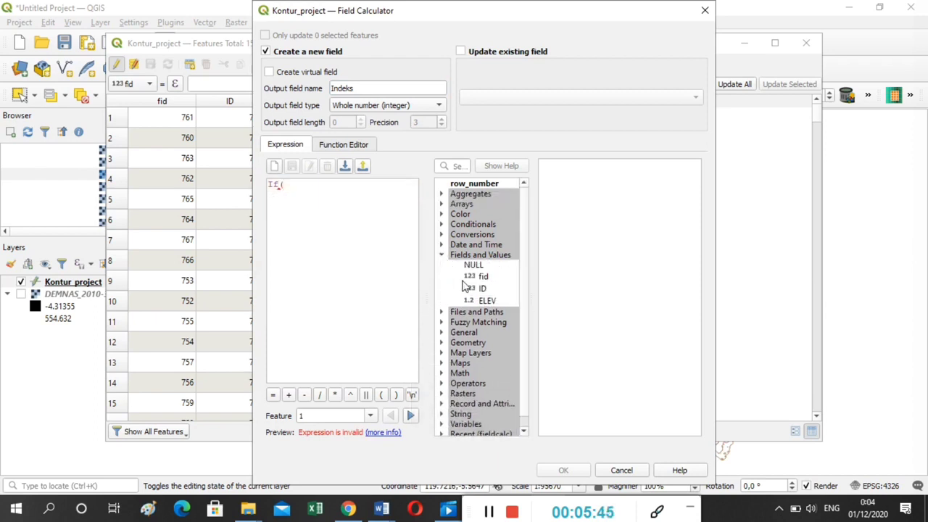
{"action": "double_click", "coordinate": [484, 300]}
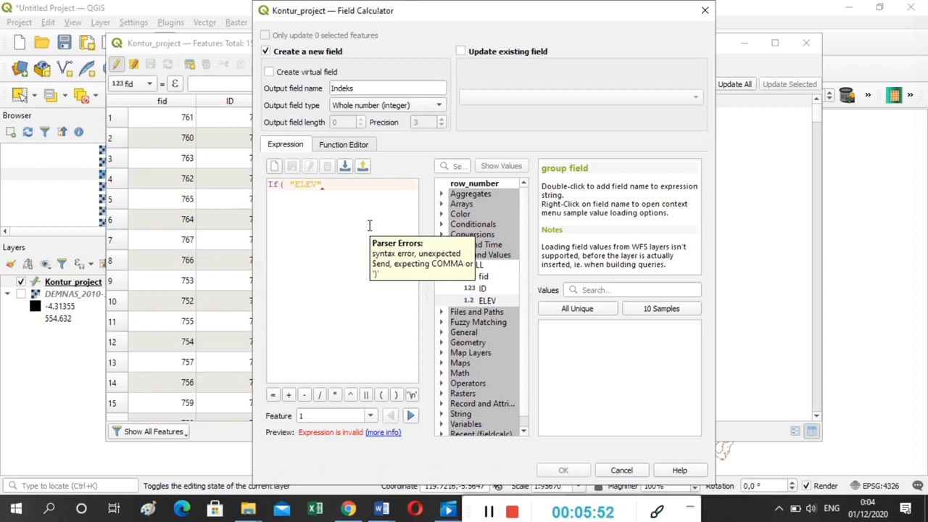
{"action": "type", "text": ">50"}
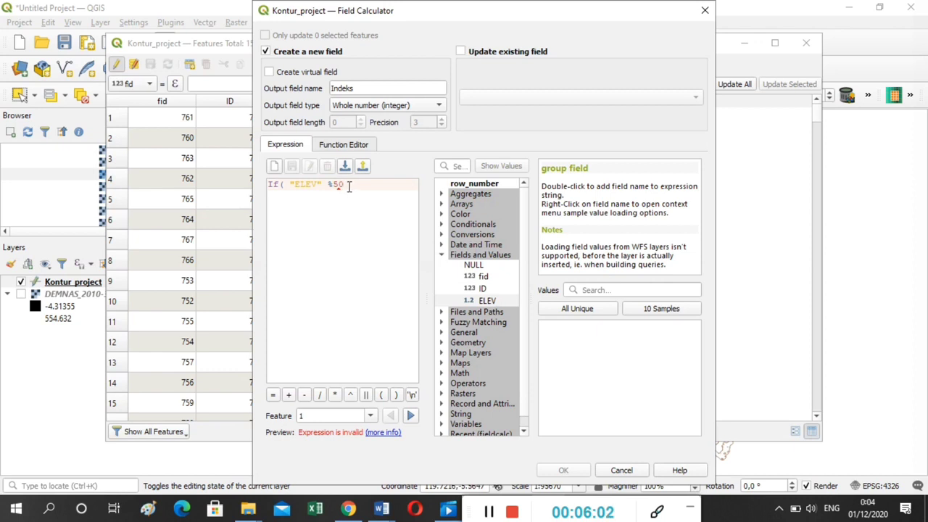
{"action": "mouse_move", "coordinate": [349, 186]}
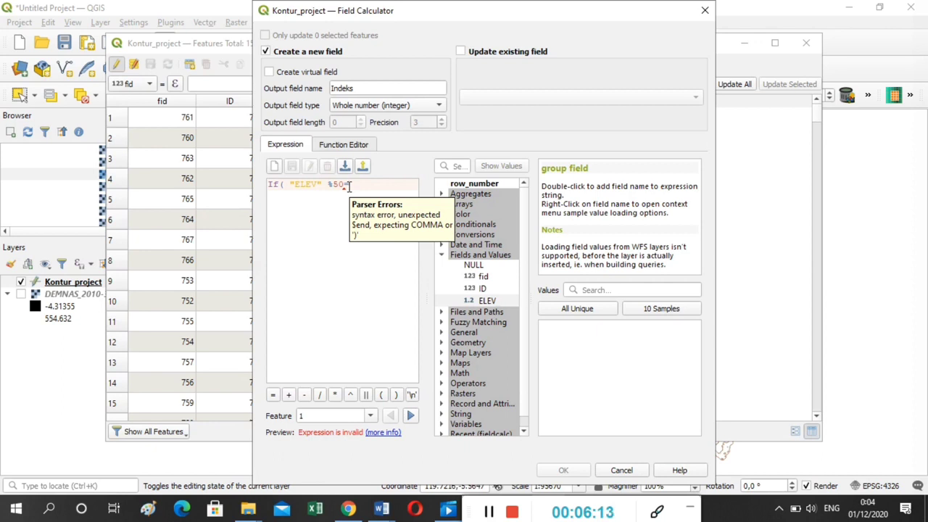
{"action": "type", "text": ",1"}
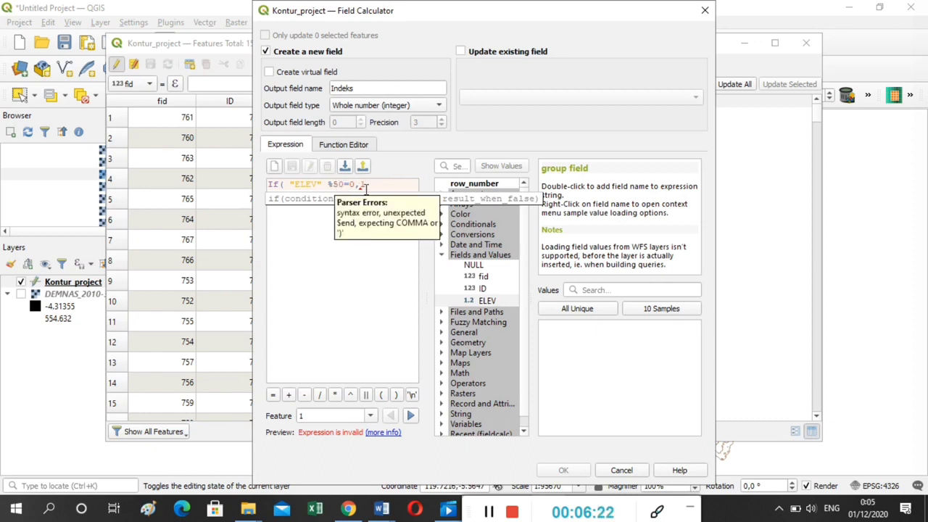
{"action": "type", "text": ","}
{"action": "key", "text": "Caps_Lock"}
{"action": "type", "text": "NULL)"}
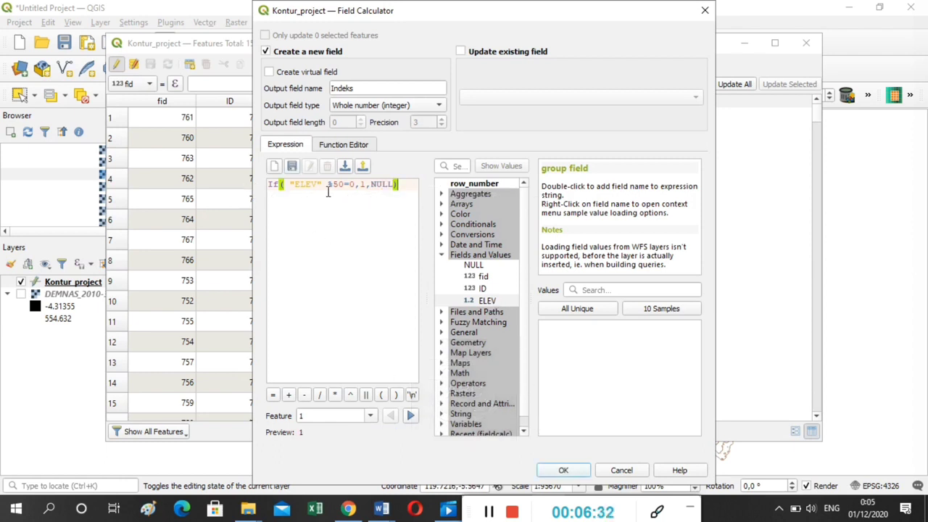
{"action": "left_click", "coordinate": [563, 471]}
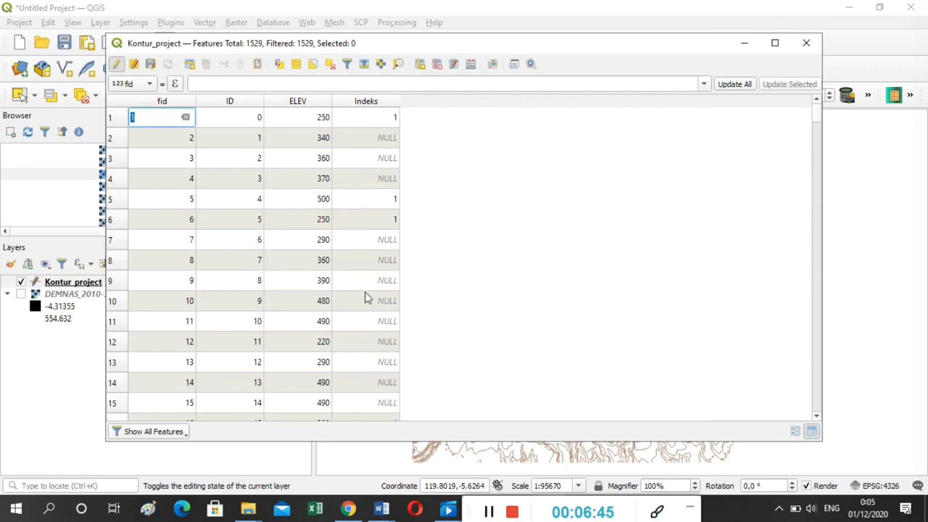
{"action": "left_click", "coordinate": [451, 263]}
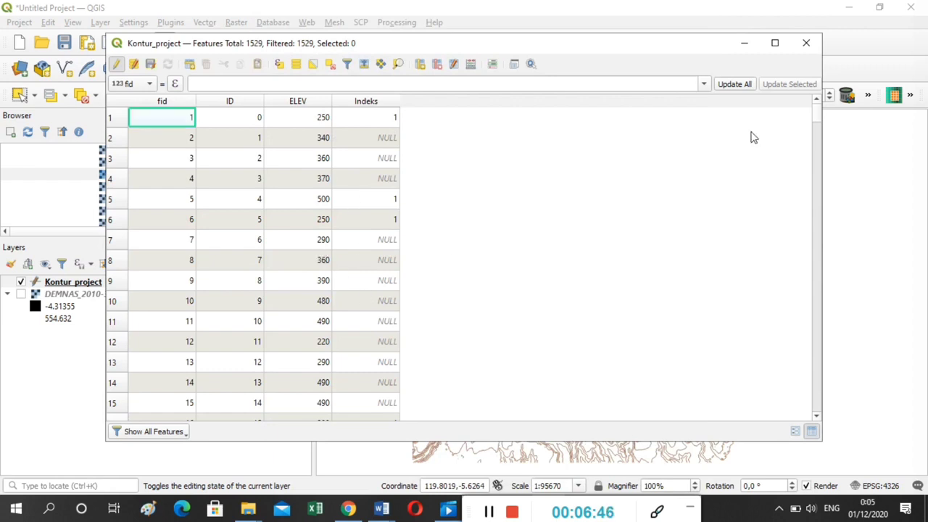
{"action": "left_click", "coordinate": [805, 44]}
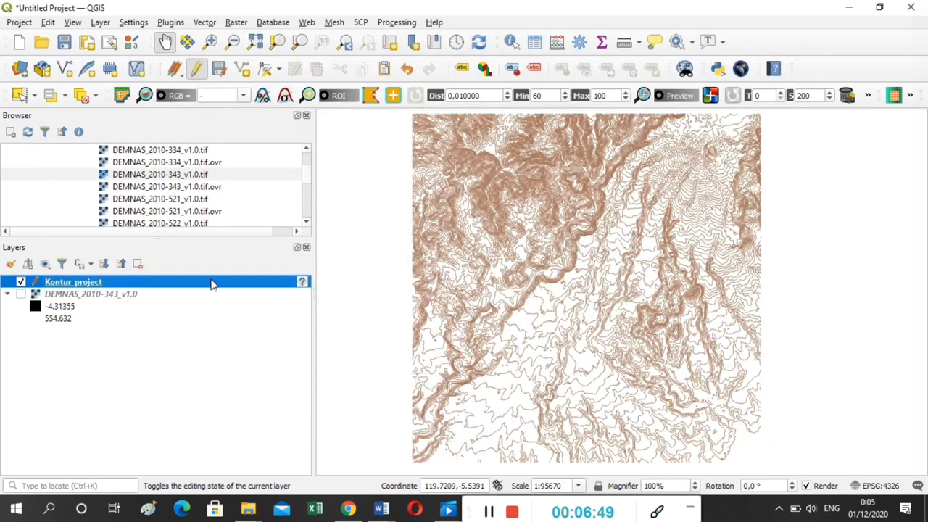
- Set the Kontur_project layer's symbology to Categorized, using the Indeks field as the value
{"action": "right_click", "coordinate": [143, 283]}
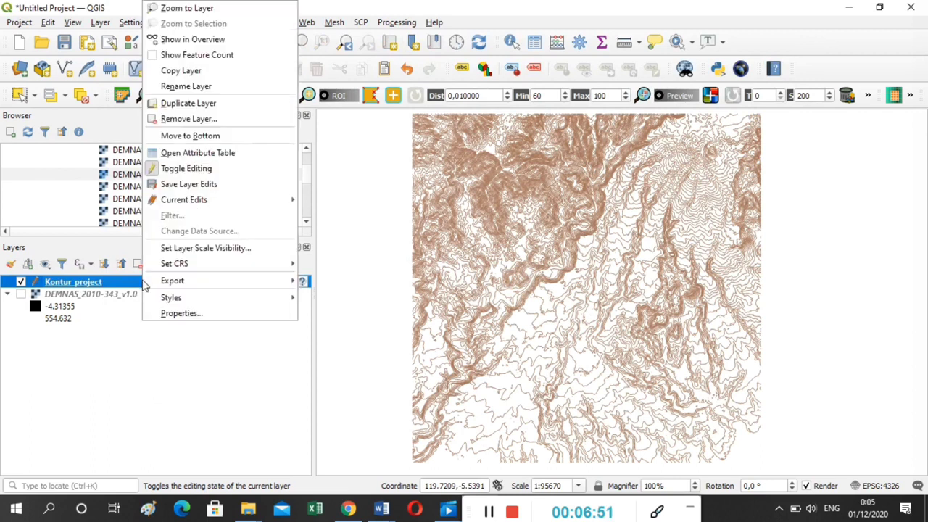
{"action": "left_click", "coordinate": [186, 316]}
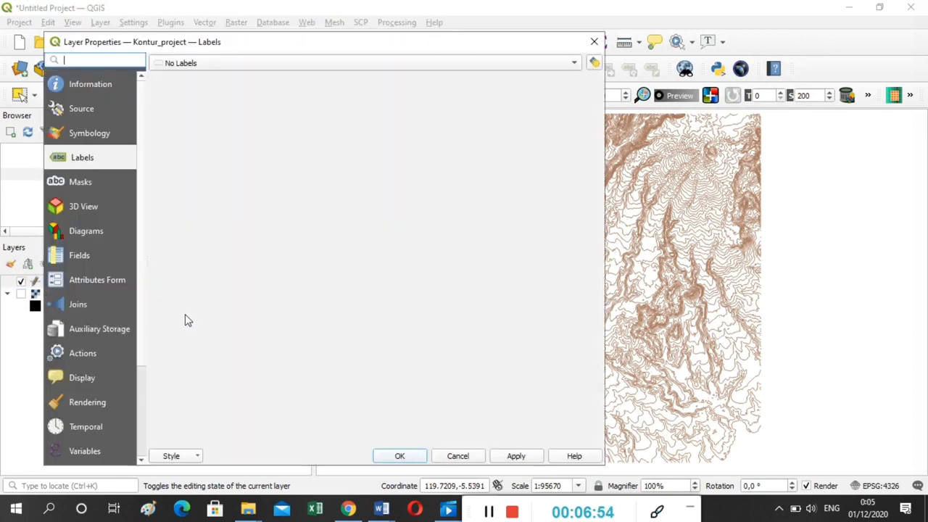
{"action": "left_click", "coordinate": [108, 139]}
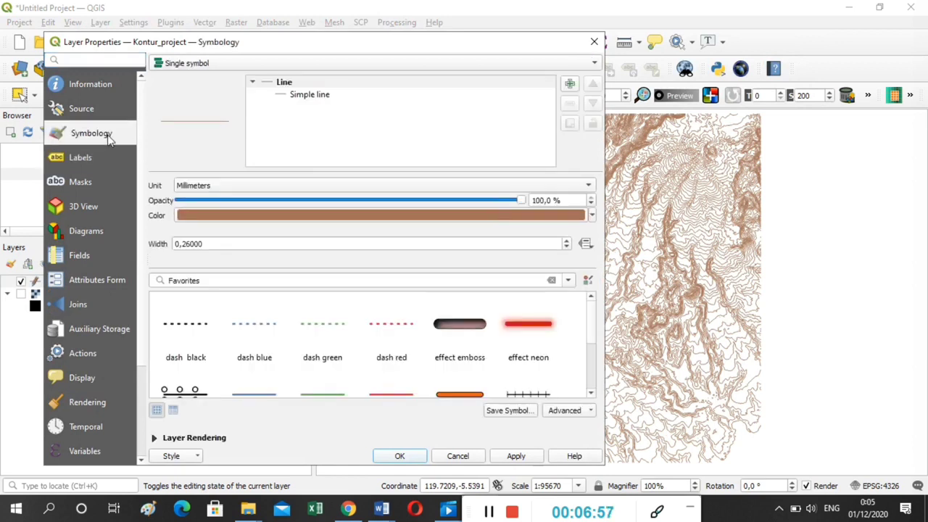
{"action": "left_click", "coordinate": [256, 65]}
{"action": "left_click", "coordinate": [208, 77]}
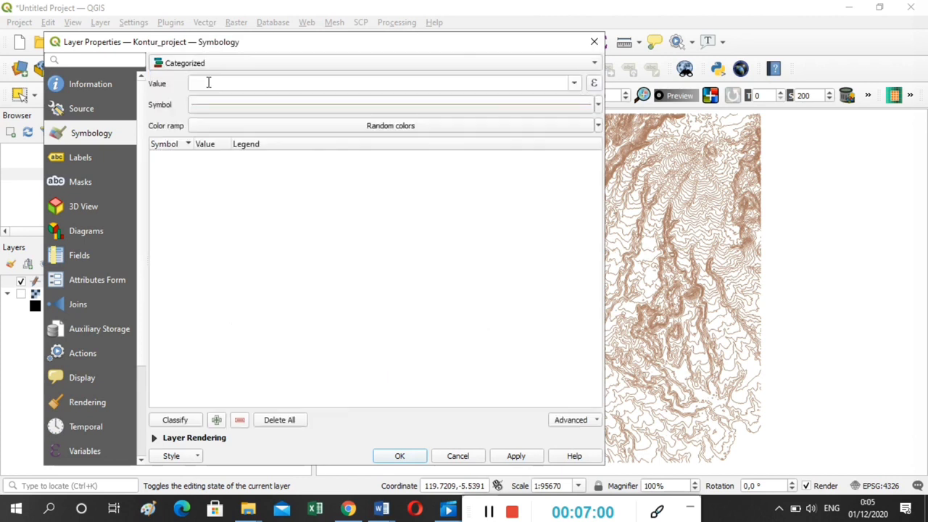
{"action": "left_click", "coordinate": [574, 83]}
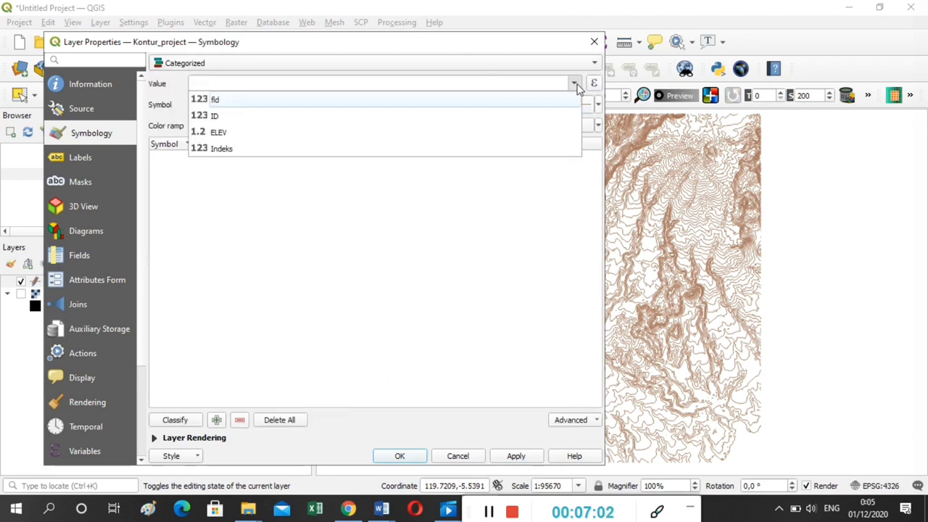
{"action": "left_click", "coordinate": [228, 151]}
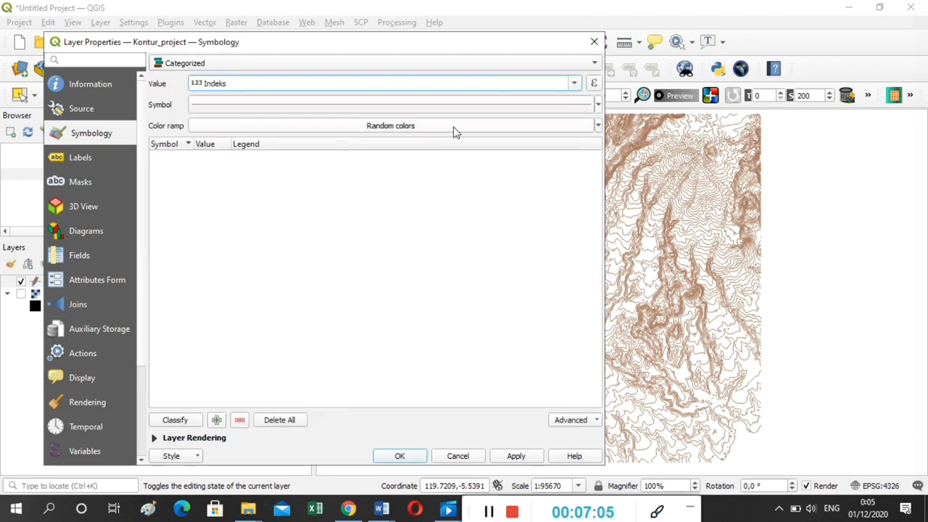
- Set the category line symbol's color to orange and classify the contours by their Indeks values
{"action": "left_click", "coordinate": [580, 107]}
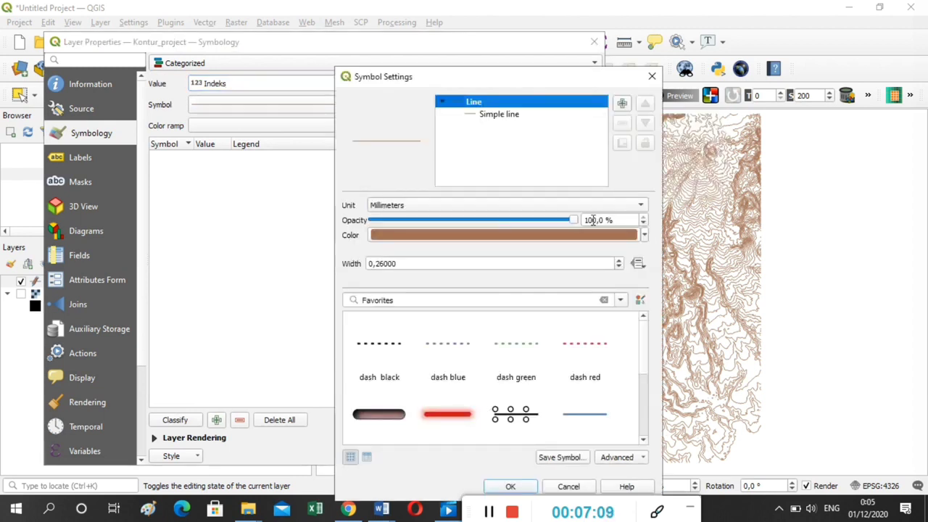
{"action": "left_click", "coordinate": [643, 235]}
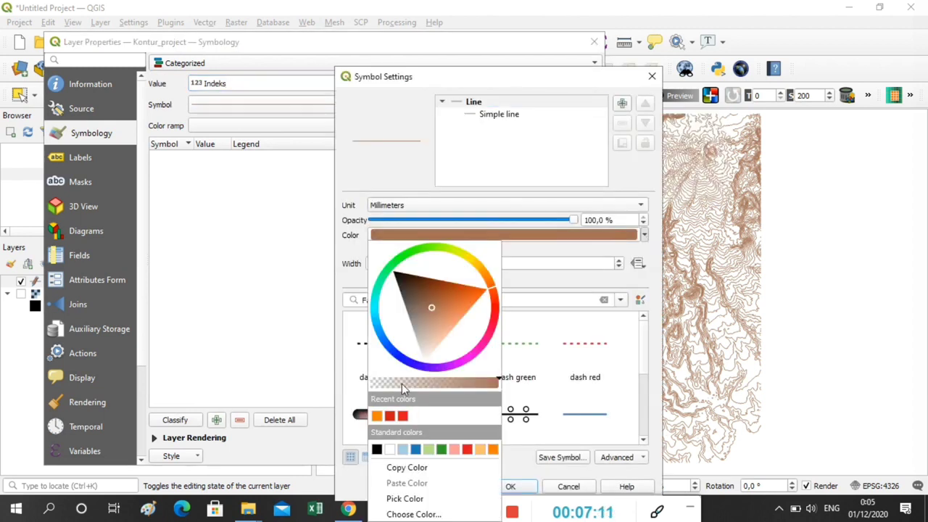
{"action": "left_click", "coordinate": [376, 415]}
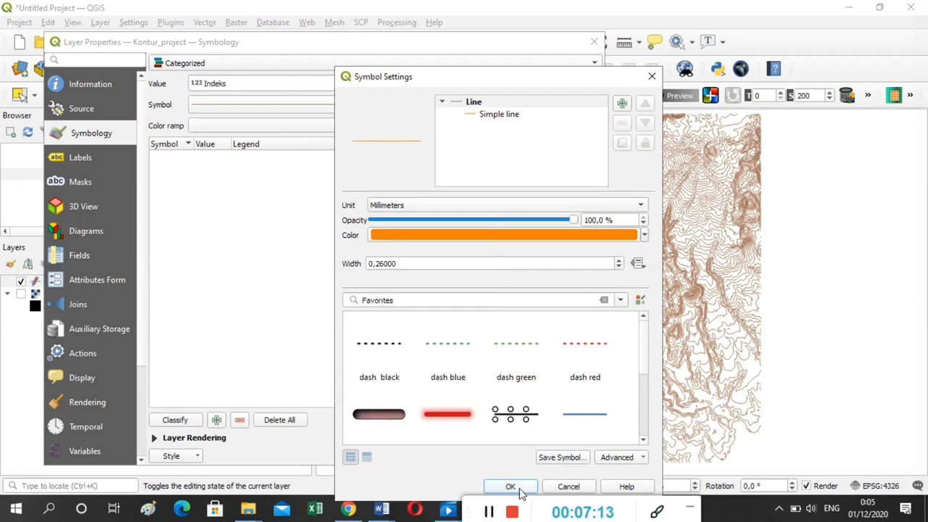
{"action": "left_click", "coordinate": [508, 485]}
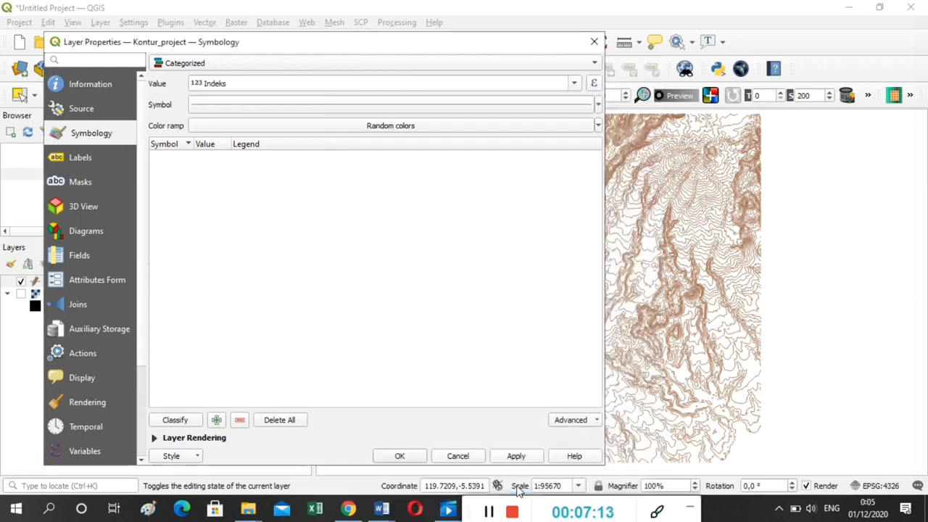
{"action": "left_click", "coordinate": [186, 425]}
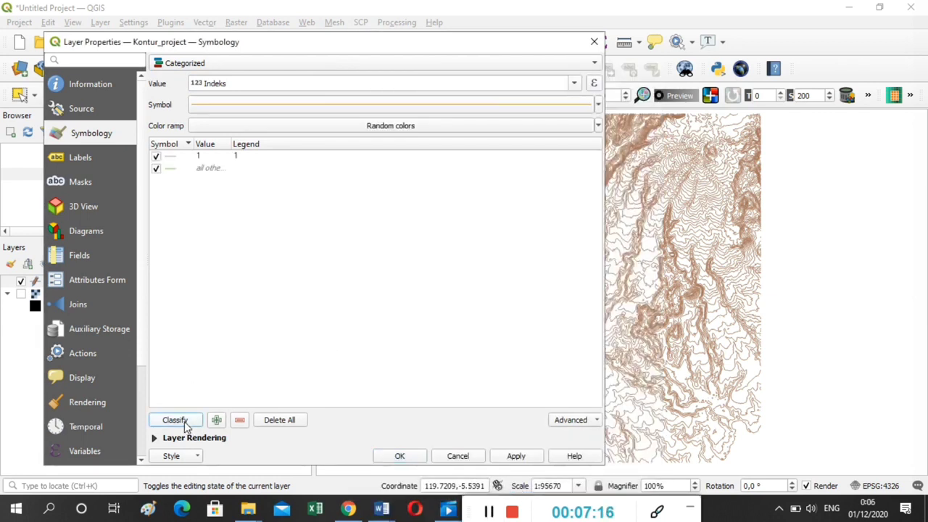
- Change the legend text of the category with value 1 to "Indeks Kontur"
{"action": "double_click", "coordinate": [245, 156]}
{"action": "key", "text": "BackSpace"}
{"action": "type", "text": "I"}
{"action": "key", "text": "Caps_Lock"}
{"action": "type", "text": "ndeks"}
{"action": "key", "text": "Caps_Lock"}
{"action": "type", "text": "K"}
{"action": "key", "text": "Caps_Lock"}
{"action": "type", "text": "ontur"}
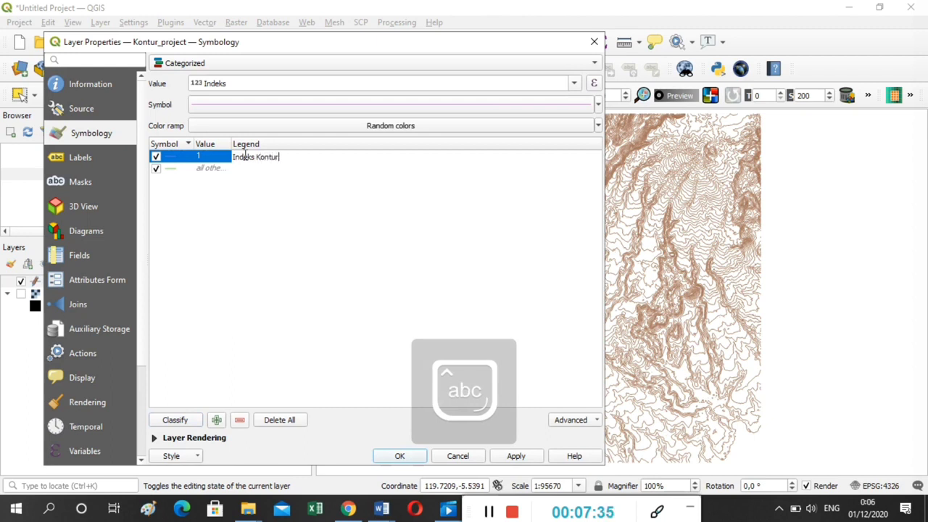
- Label the category for all other values "Garis Kontur" in the legend
{"action": "left_click", "coordinate": [237, 174]}
{"action": "left_click", "coordinate": [236, 169]}
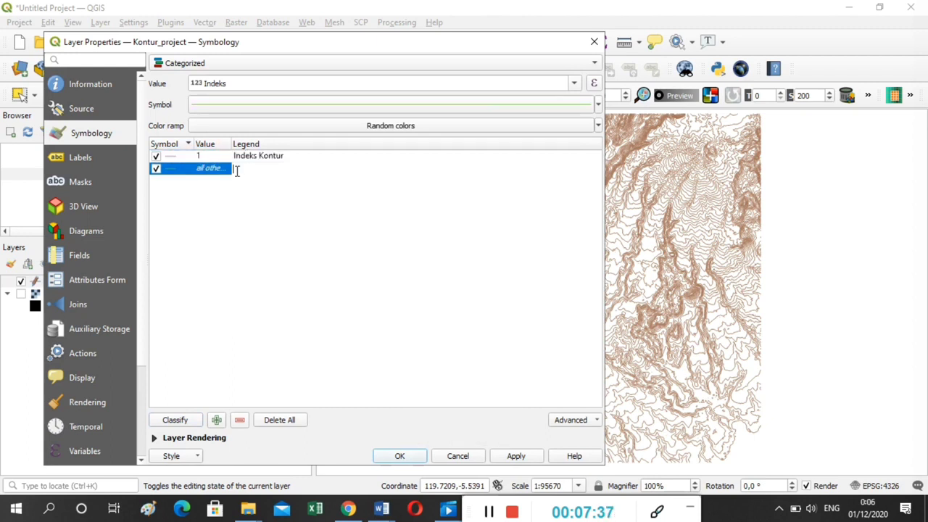
{"action": "key", "text": "Caps_Lock"}
{"action": "type", "text": "G"}
{"action": "key", "text": "Caps_Lock"}
{"action": "type", "text": "aris"}
{"action": "key", "text": "Caps_Lock"}
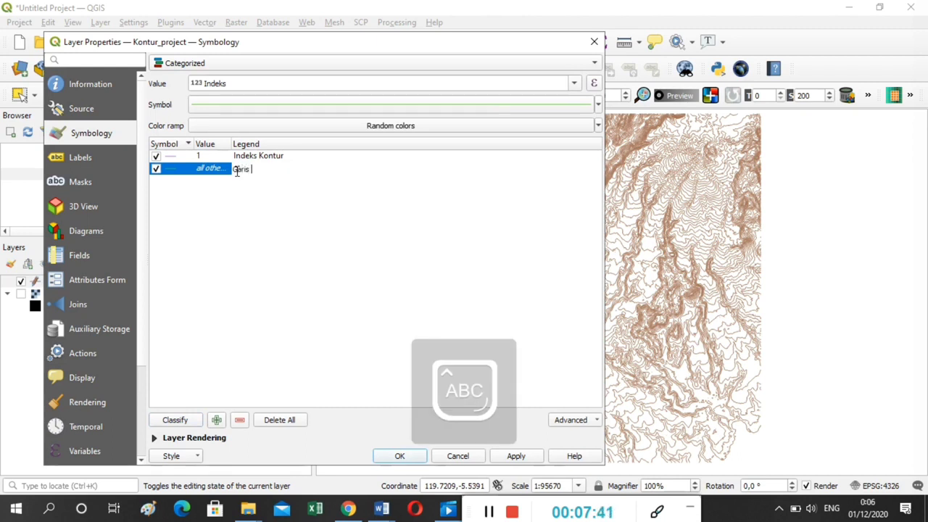
{"action": "key", "text": "Caps_Lock"}
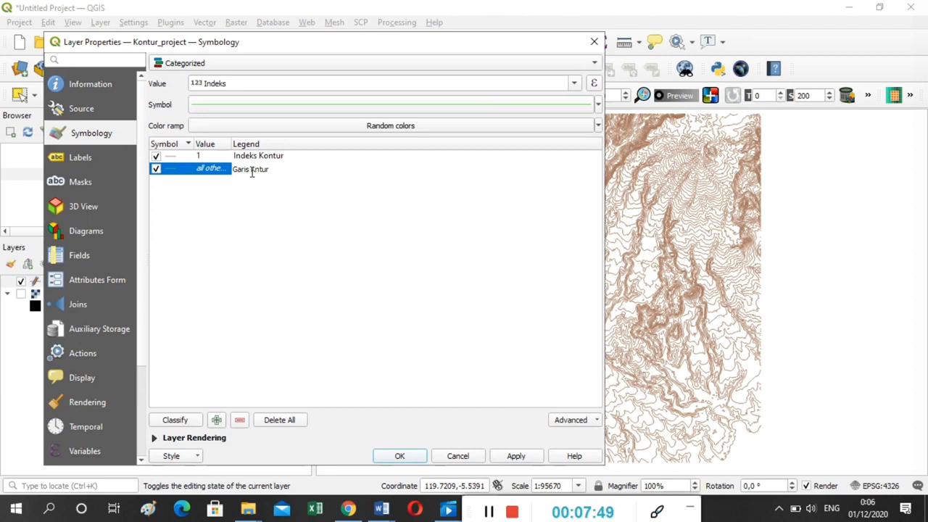
{"action": "type", "text": "o"}
{"action": "left_click", "coordinate": [182, 193]}
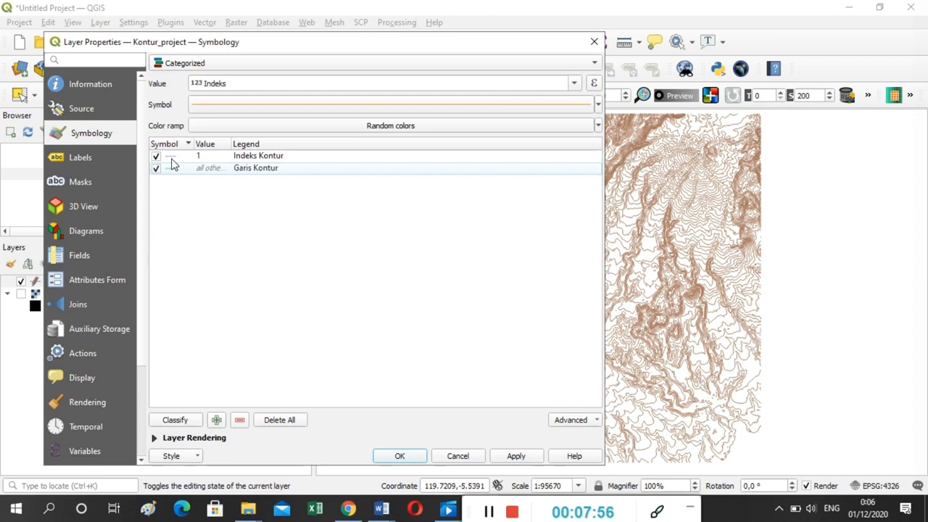
- Change the line color of the Indeks Kontur category to a dark orange-brown
{"action": "double_click", "coordinate": [171, 157]}
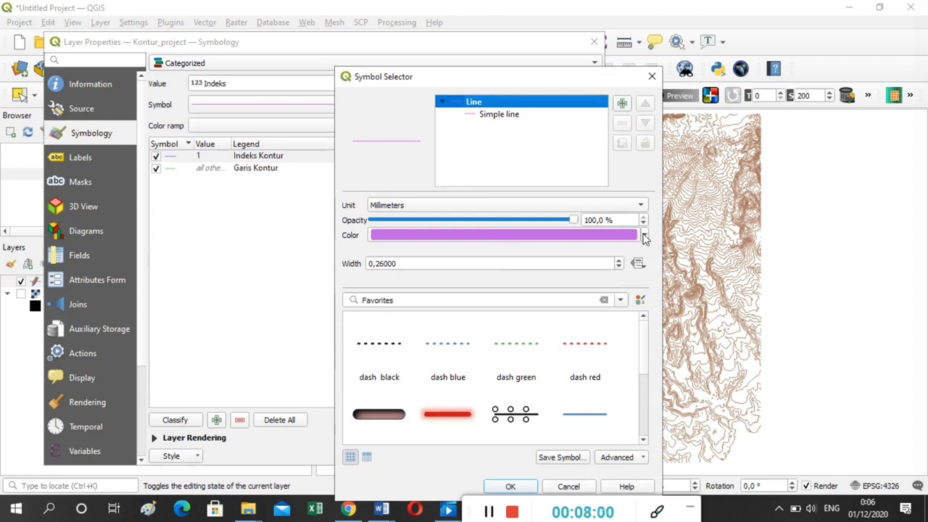
{"action": "left_click", "coordinate": [643, 235]}
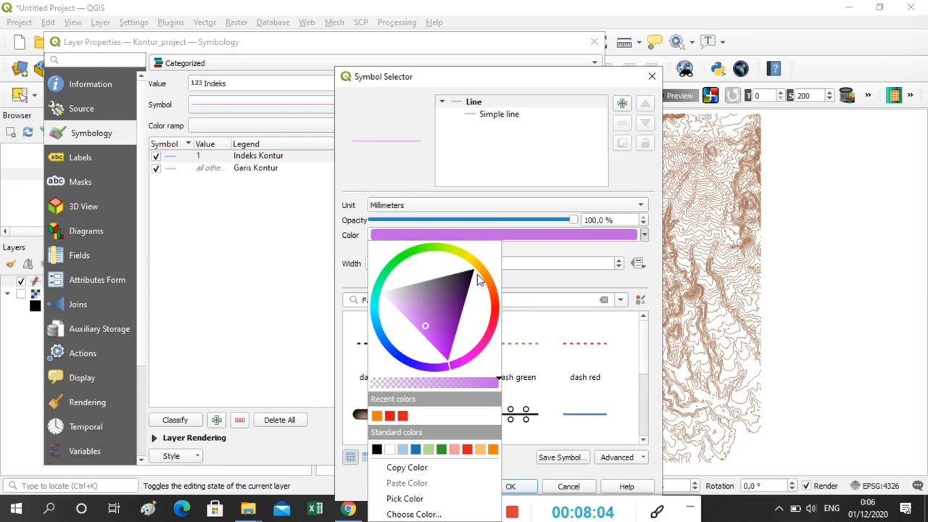
{"action": "left_click_drag", "start_coordinate": [484, 280], "coordinate": [487, 284]}
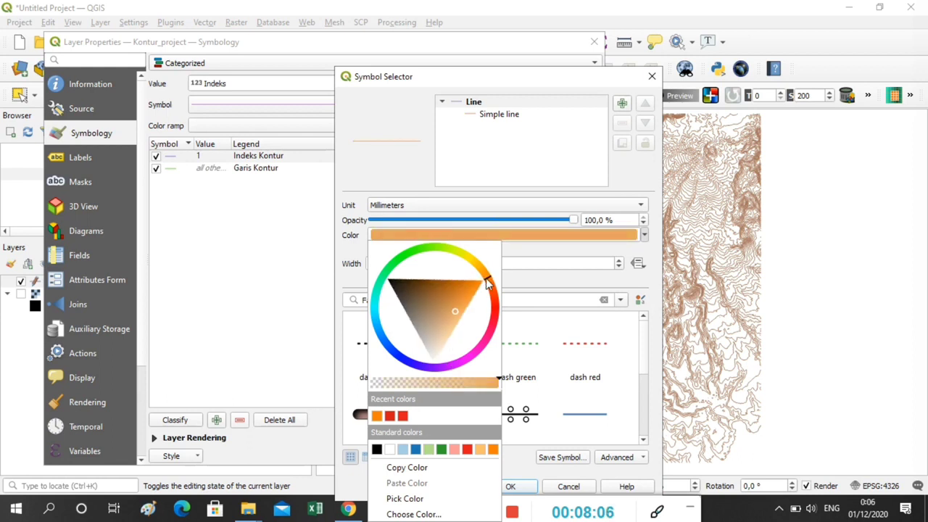
{"action": "left_click_drag", "start_coordinate": [454, 312], "coordinate": [441, 294]}
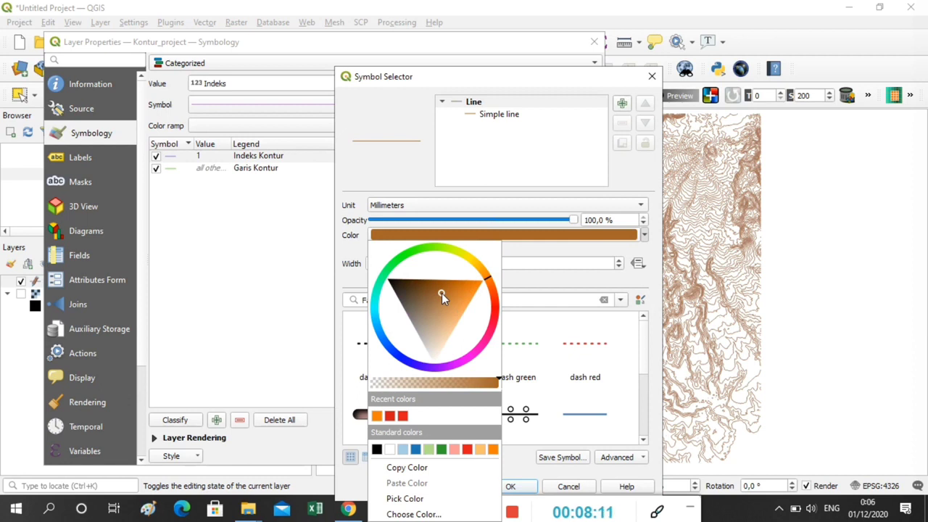
{"action": "left_click", "coordinate": [526, 488]}
{"action": "left_click", "coordinate": [525, 488]}
- Color the Garis Kontur category line with the recently used bright orange and apply the symbology to the layer
{"action": "double_click", "coordinate": [175, 167]}
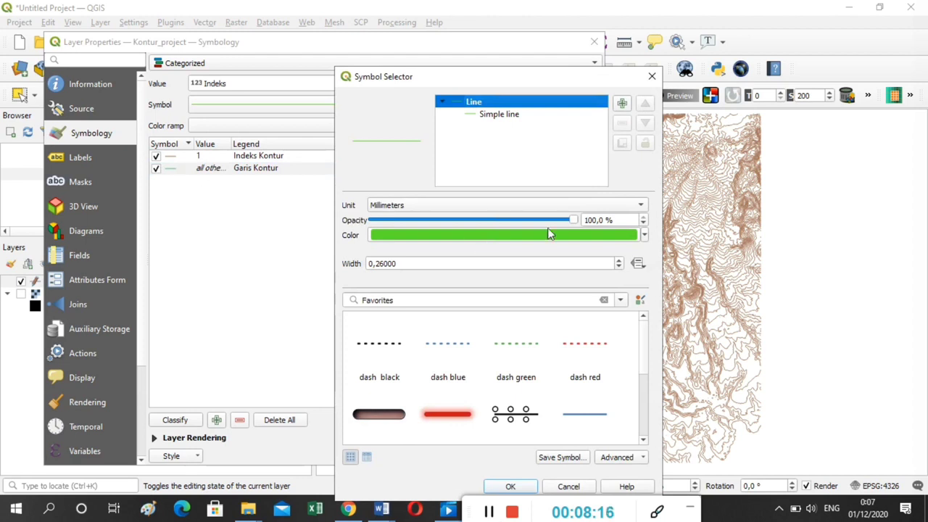
{"action": "left_click", "coordinate": [644, 235]}
{"action": "left_click", "coordinate": [378, 416]}
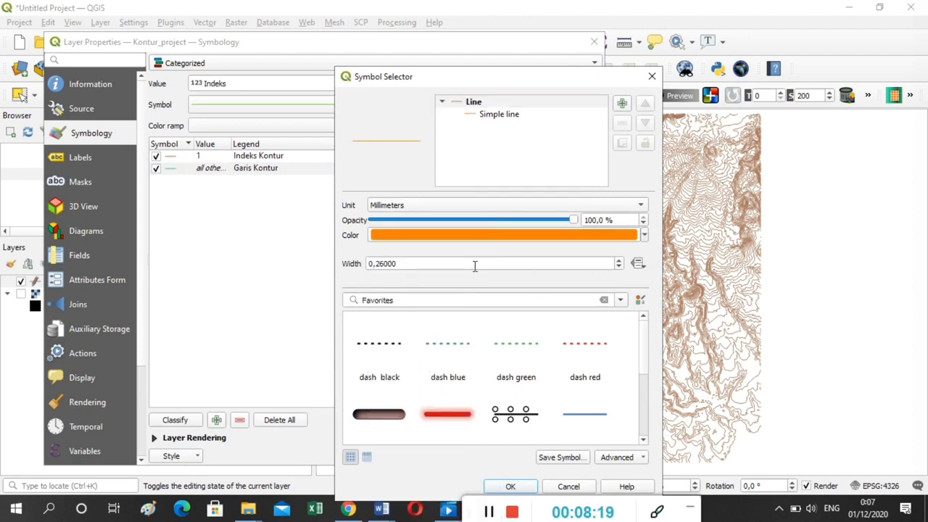
{"action": "left_click", "coordinate": [511, 486]}
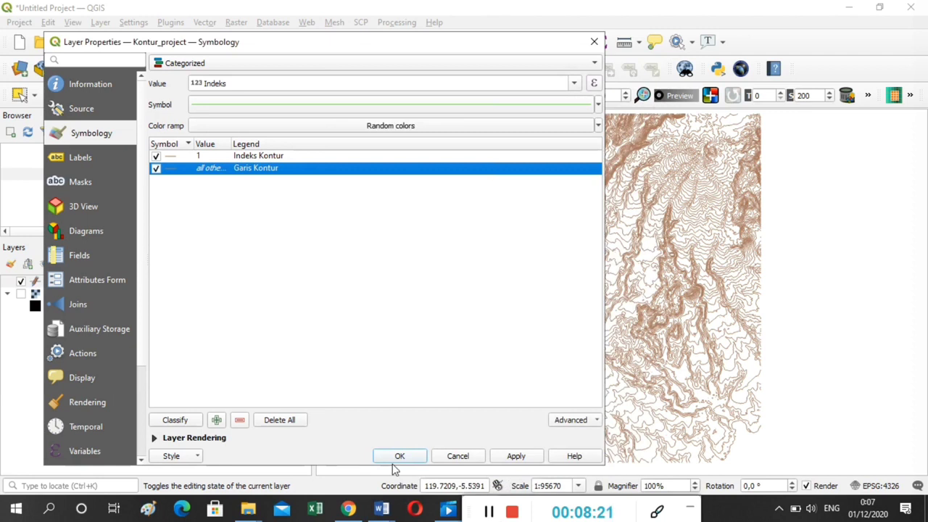
{"action": "left_click", "coordinate": [522, 460]}
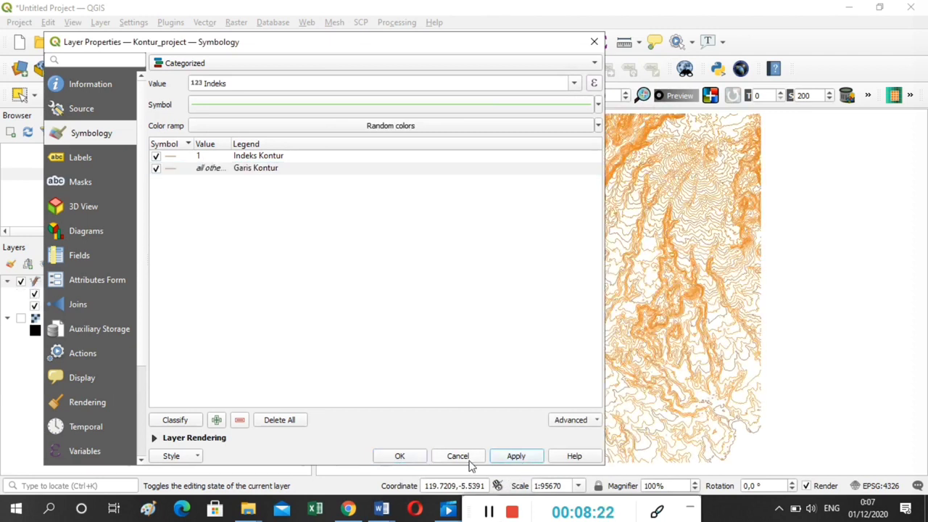
{"action": "left_click", "coordinate": [412, 458]}
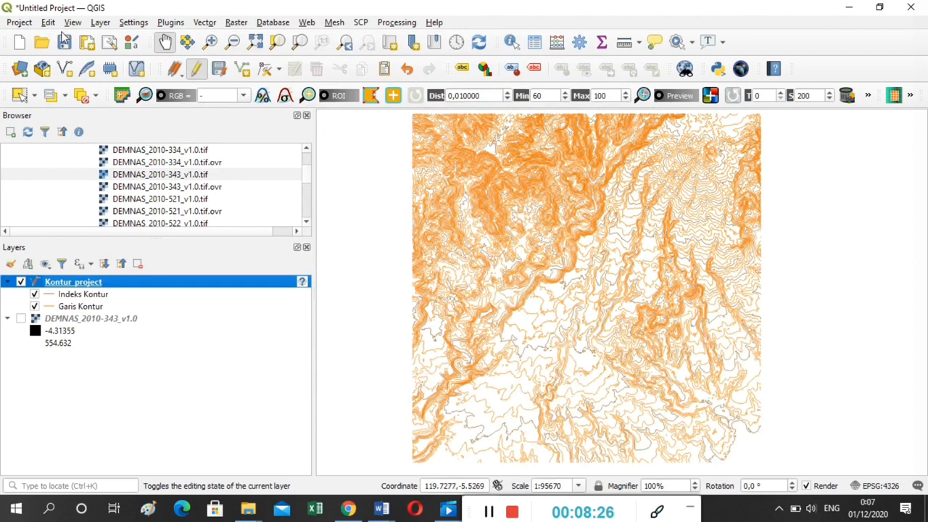
- Define a new whole-number field named "Label" for Kontur_project in the Field Calculator
{"action": "left_click", "coordinate": [210, 42]}
{"action": "left_click_drag", "start_coordinate": [500, 219], "coordinate": [677, 331]}
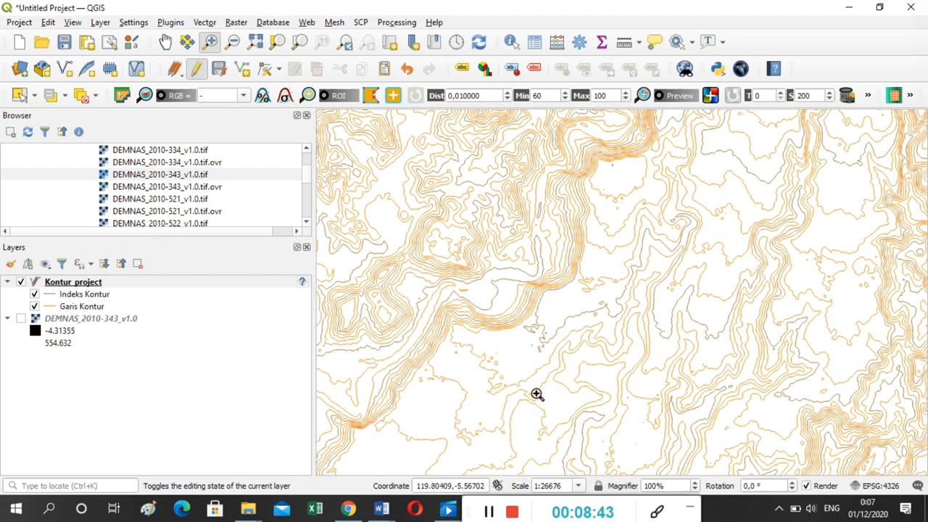
{"action": "right_click", "coordinate": [73, 286]}
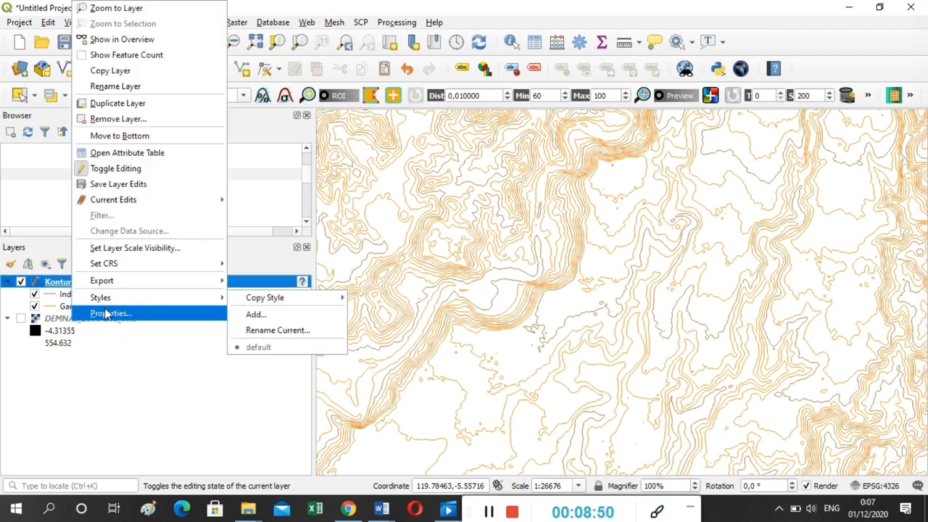
{"action": "left_click", "coordinate": [113, 154]}
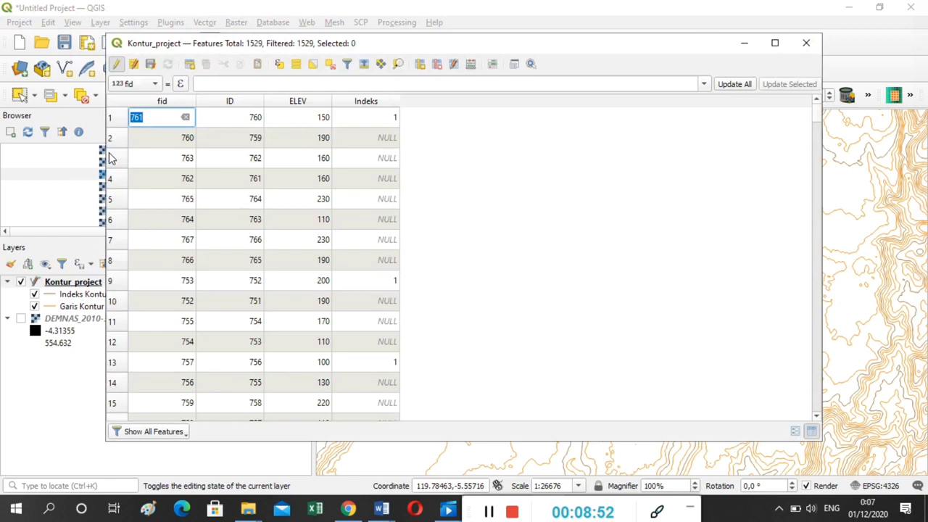
{"action": "left_click", "coordinate": [438, 148]}
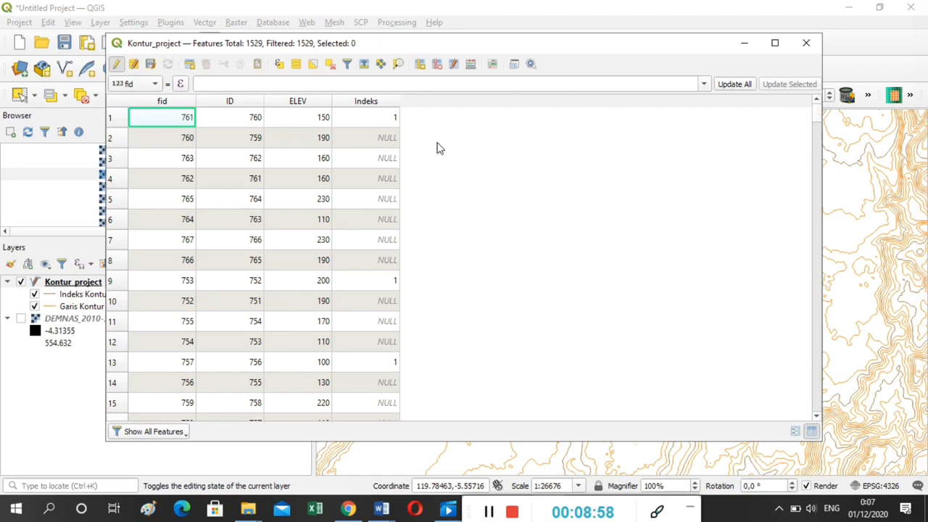
{"action": "left_click", "coordinate": [471, 66]}
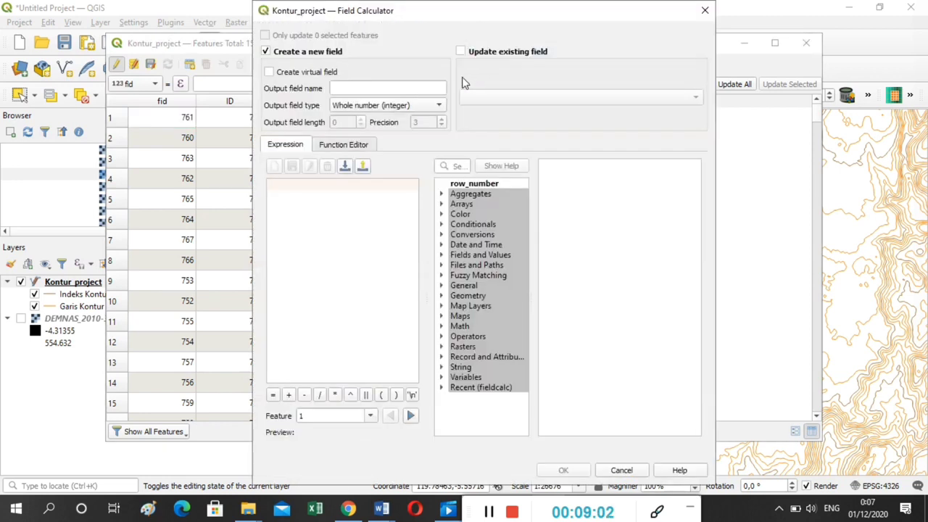
{"action": "left_click", "coordinate": [420, 86]}
{"action": "key", "text": "Caps_Lock"}
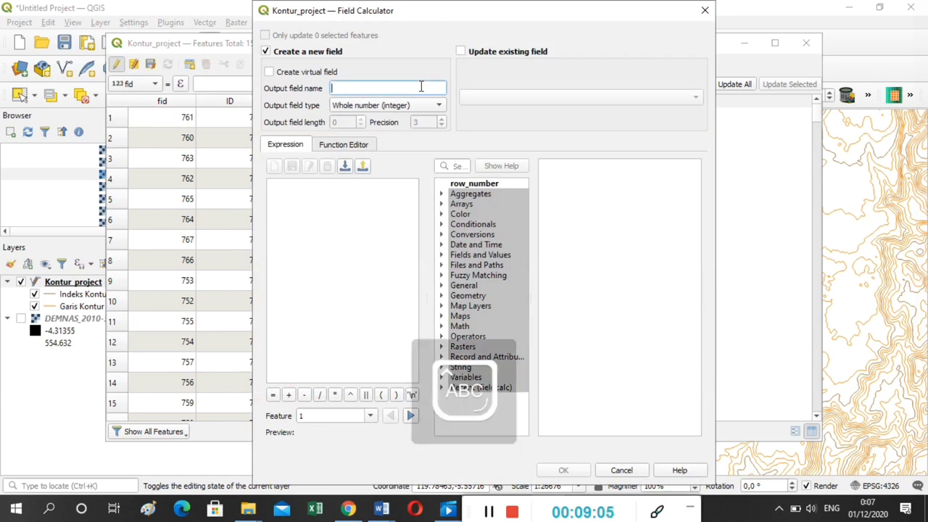
{"action": "type", "text": "L"}
{"action": "key", "text": "Caps_Lock"}
{"action": "type", "text": "abel"}
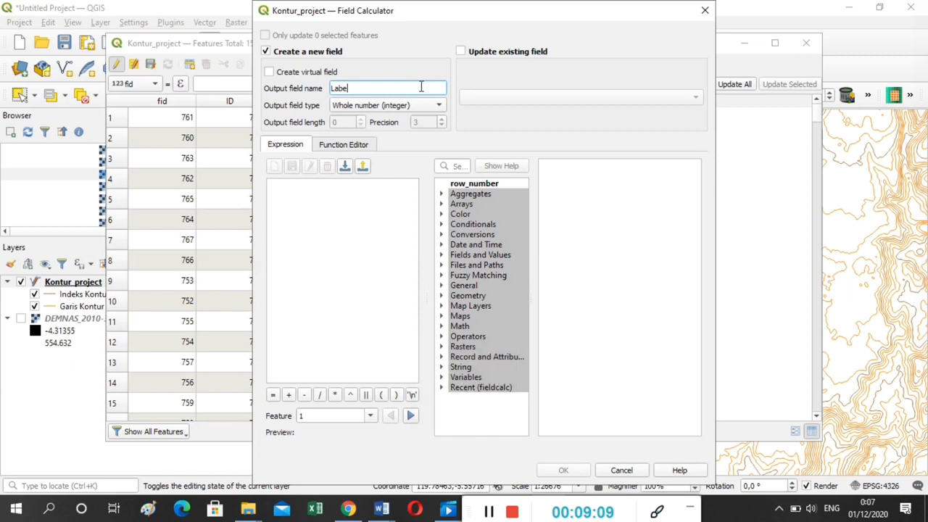
- Calculate the new Label field with the expression "ELEV" * "Indeks" and close the attribute table
{"action": "left_click", "coordinate": [299, 187]}
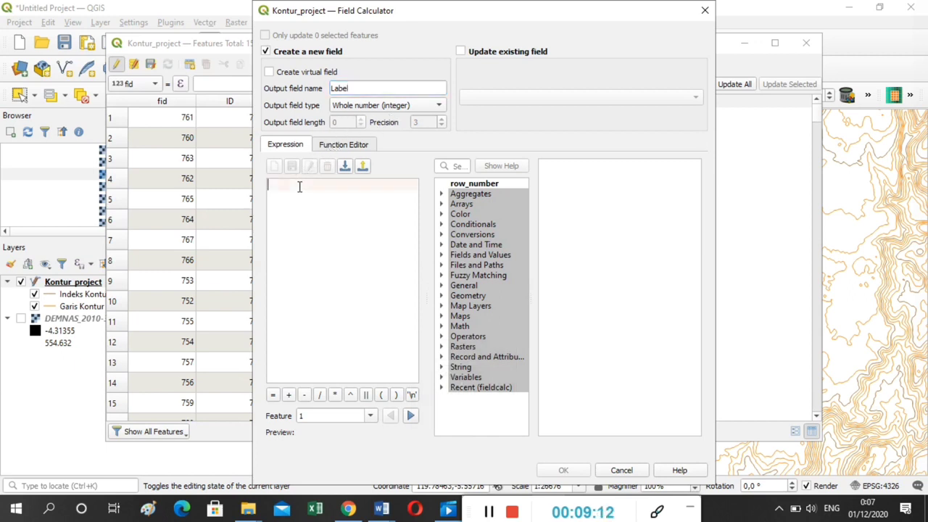
{"action": "left_click", "coordinate": [441, 255]}
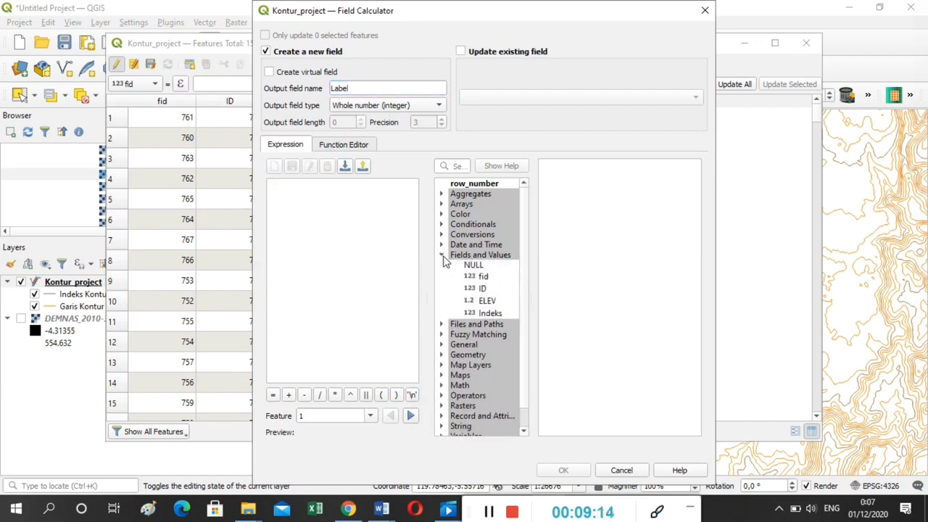
{"action": "double_click", "coordinate": [481, 301]}
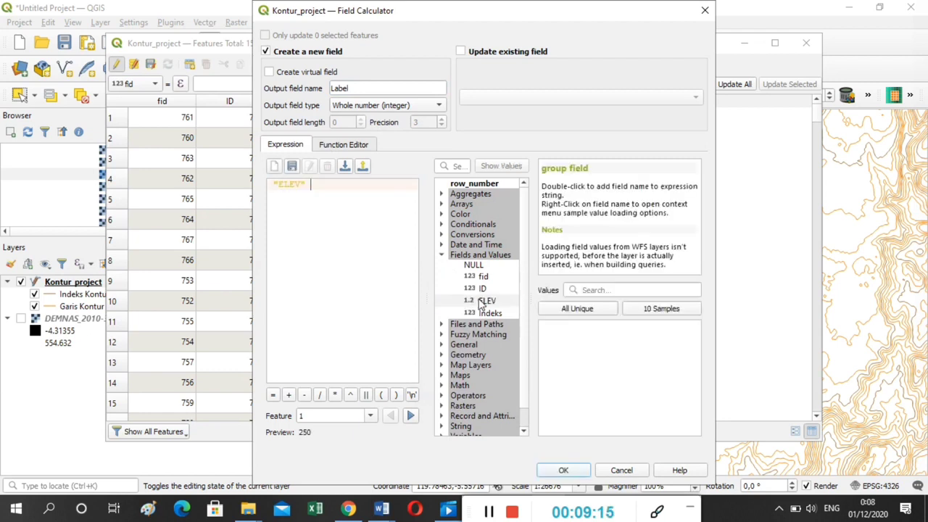
{"action": "left_click", "coordinate": [336, 400]}
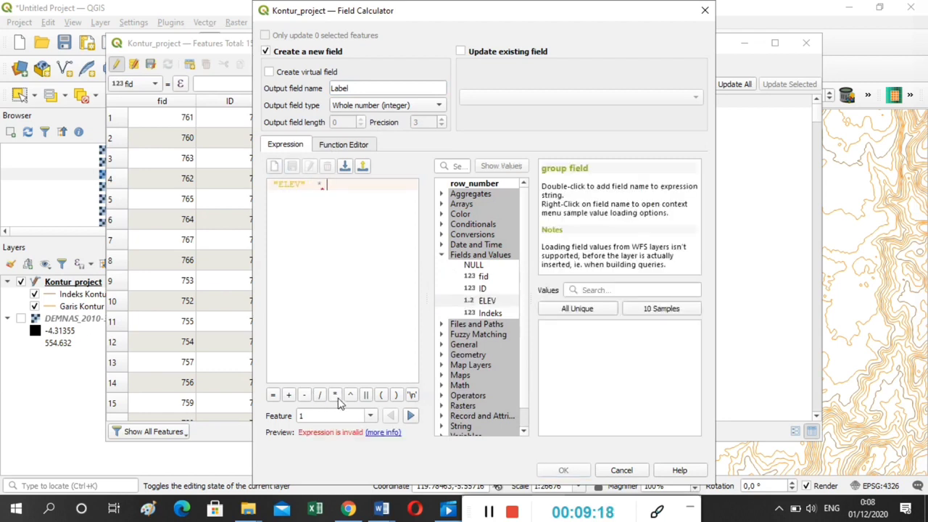
{"action": "double_click", "coordinate": [483, 313]}
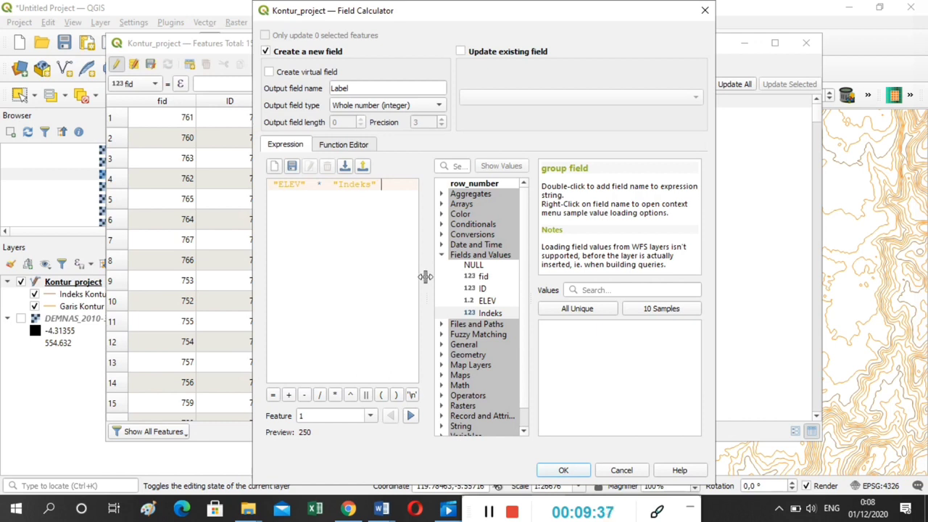
{"action": "left_click", "coordinate": [564, 470]}
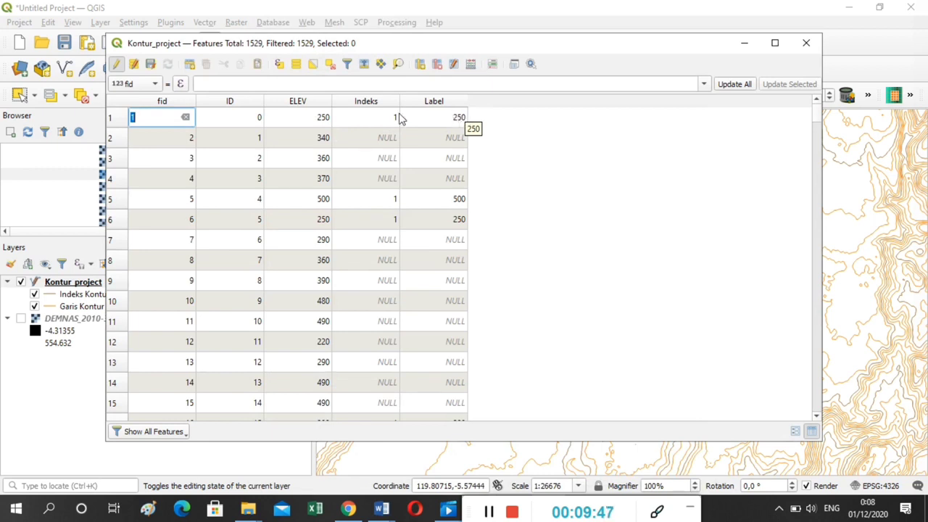
{"action": "left_click", "coordinate": [806, 43]}
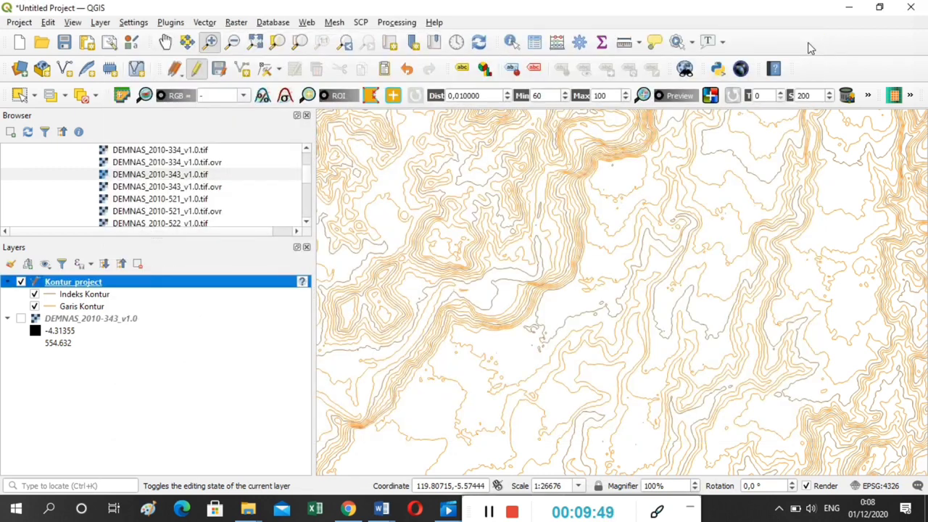
- Enable Single Labels on Kontur_project with the Label field as the value, apply them and check the labels on the map
{"action": "right_click", "coordinate": [275, 283]}
{"action": "left_click", "coordinate": [316, 317]}
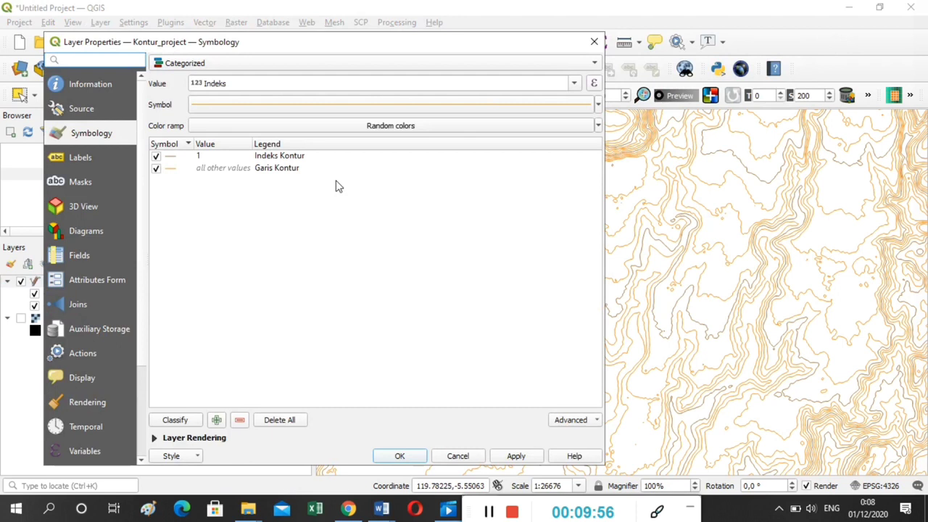
{"action": "left_click", "coordinate": [81, 157]}
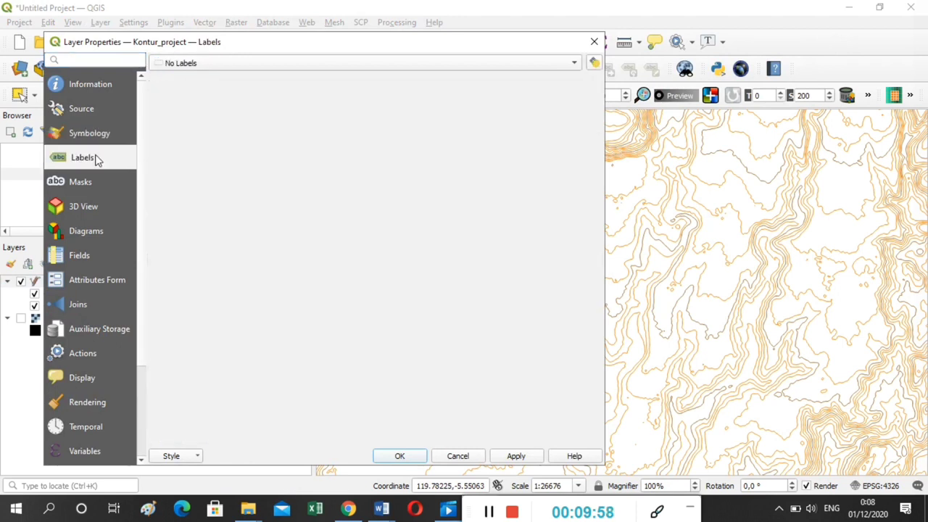
{"action": "left_click", "coordinate": [235, 63]}
{"action": "left_click", "coordinate": [217, 78]}
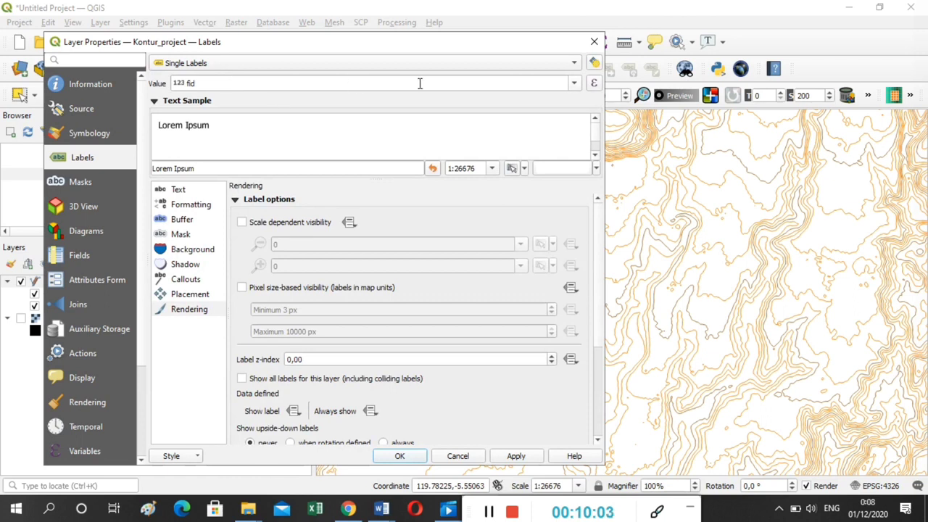
{"action": "left_click", "coordinate": [573, 83]}
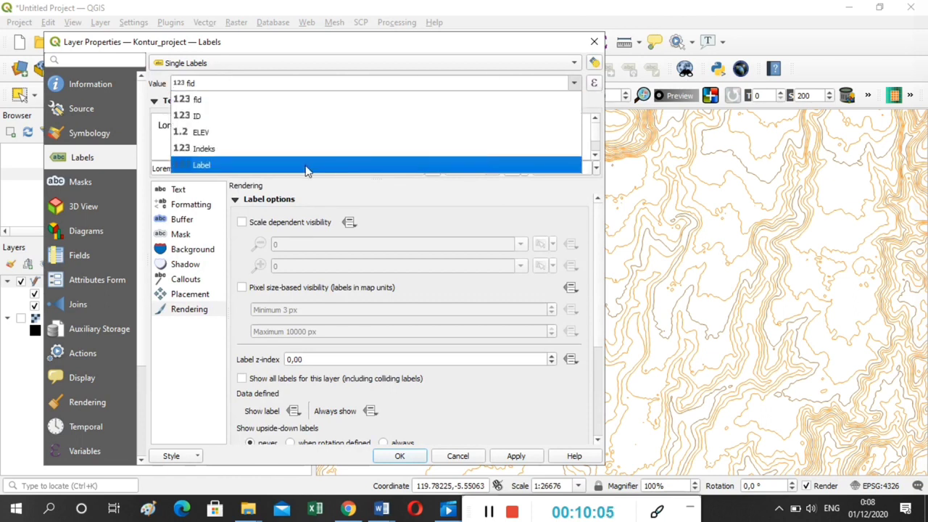
{"action": "left_click", "coordinate": [305, 164]}
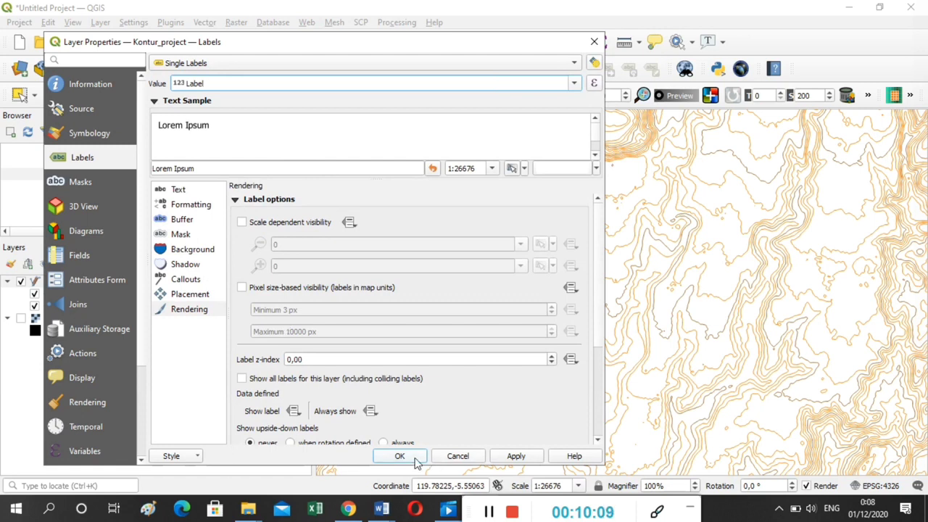
{"action": "left_click", "coordinate": [504, 458]}
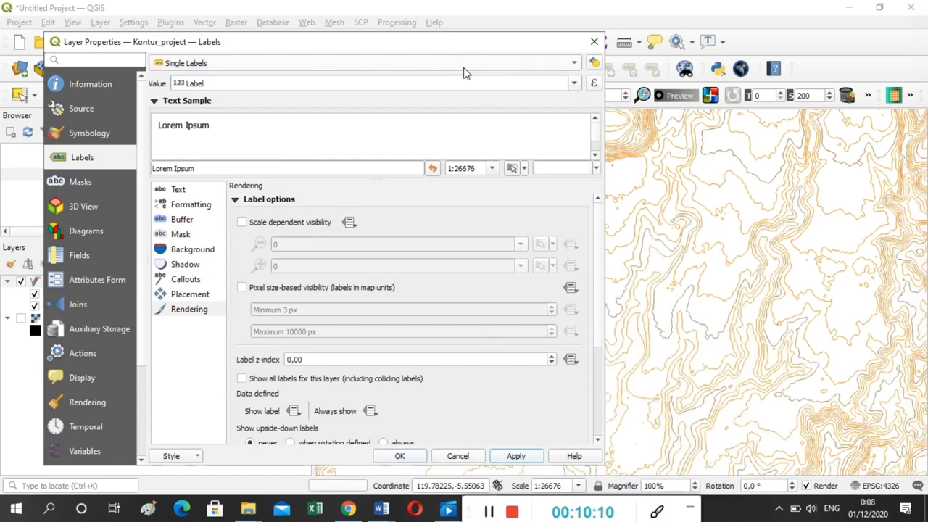
{"action": "left_click_drag", "start_coordinate": [456, 48], "coordinate": [303, 224]}
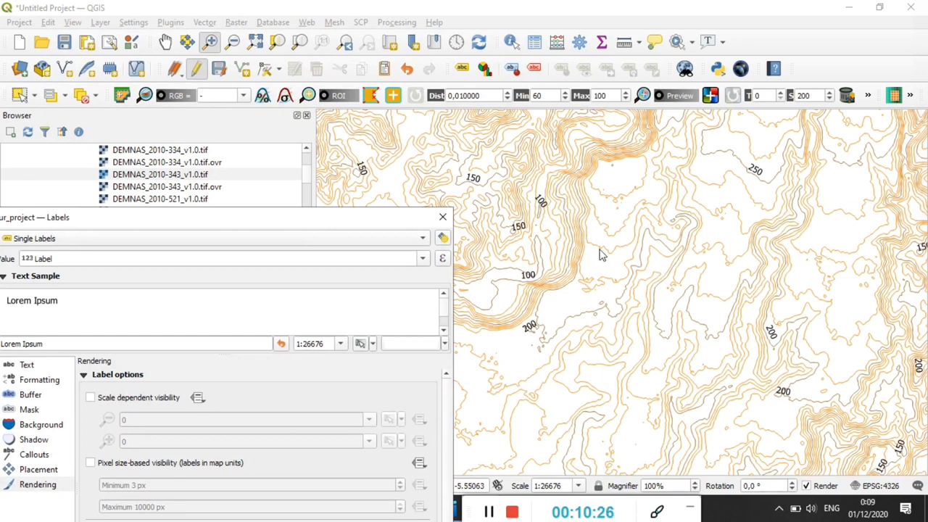
{"action": "left_click_drag", "start_coordinate": [215, 225], "coordinate": [364, 60]}
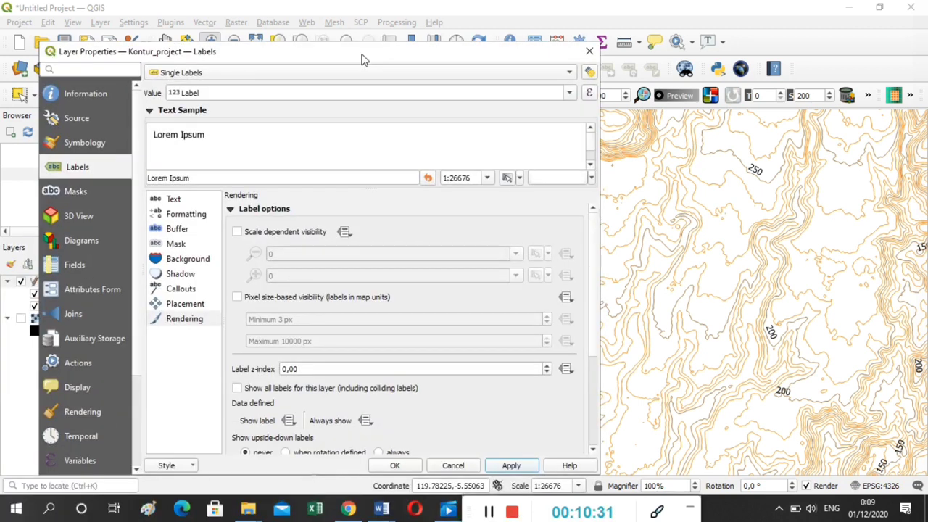
- Set the label placement to Curved and allow only the On line position instead of Above line
{"action": "left_click", "coordinate": [194, 305]}
{"action": "left_click", "coordinate": [294, 245]}
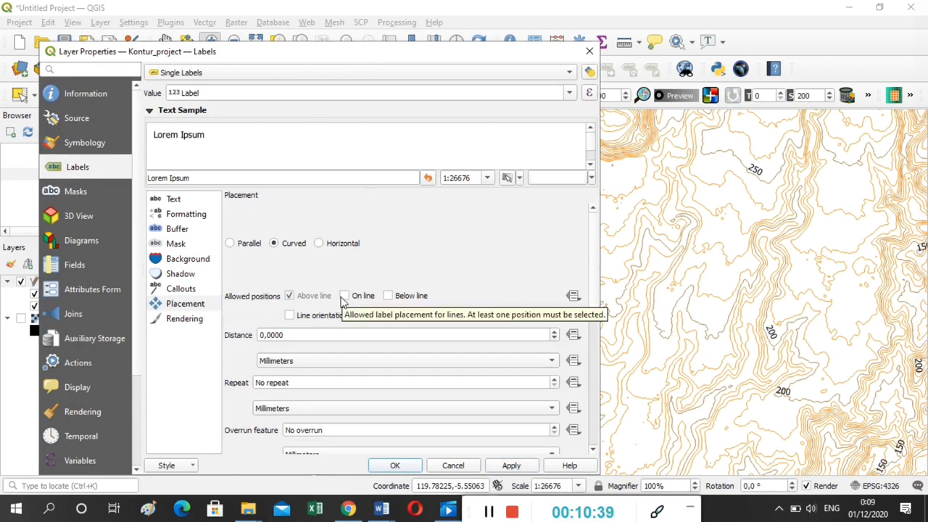
{"action": "left_click", "coordinate": [344, 296]}
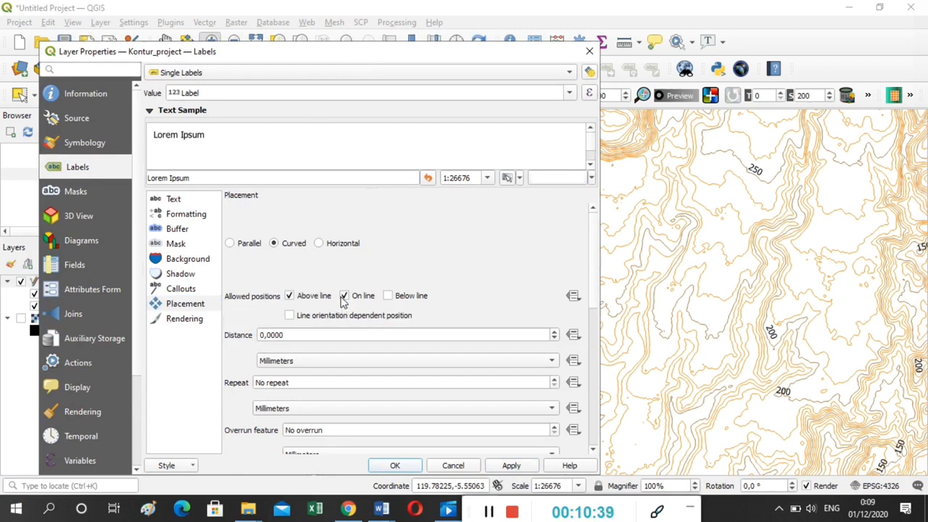
{"action": "left_click", "coordinate": [289, 296]}
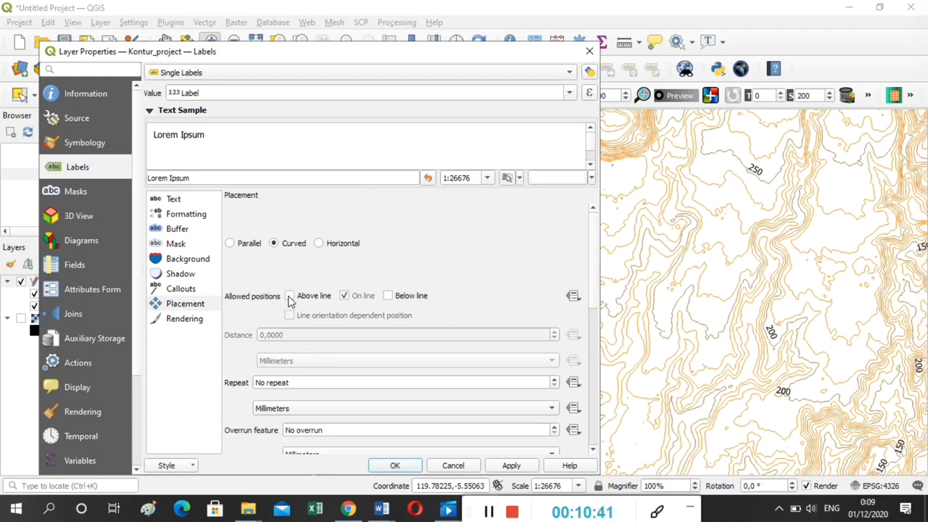
- Repeat the labels every 200 millimetres along the contours, apply the placement settings and close the layer properties
{"action": "left_click", "coordinate": [308, 381]}
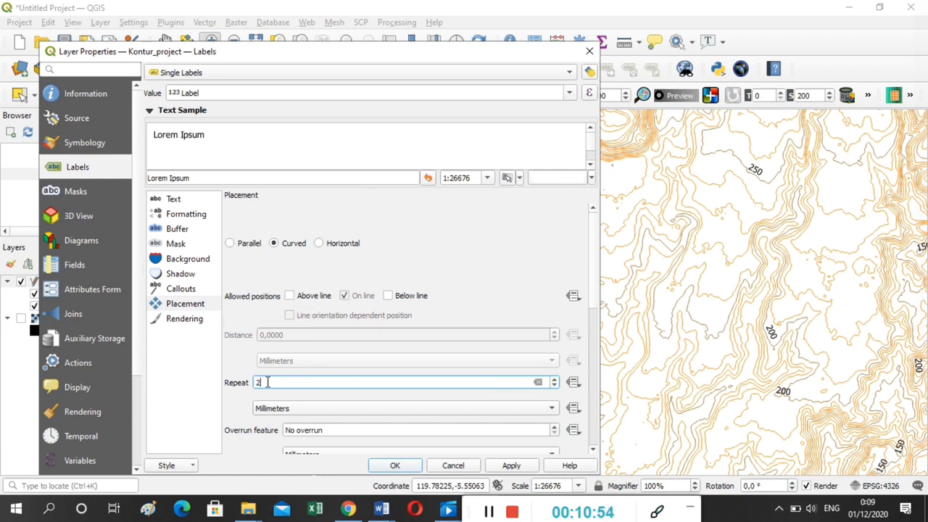
{"action": "left_click", "coordinate": [386, 413]}
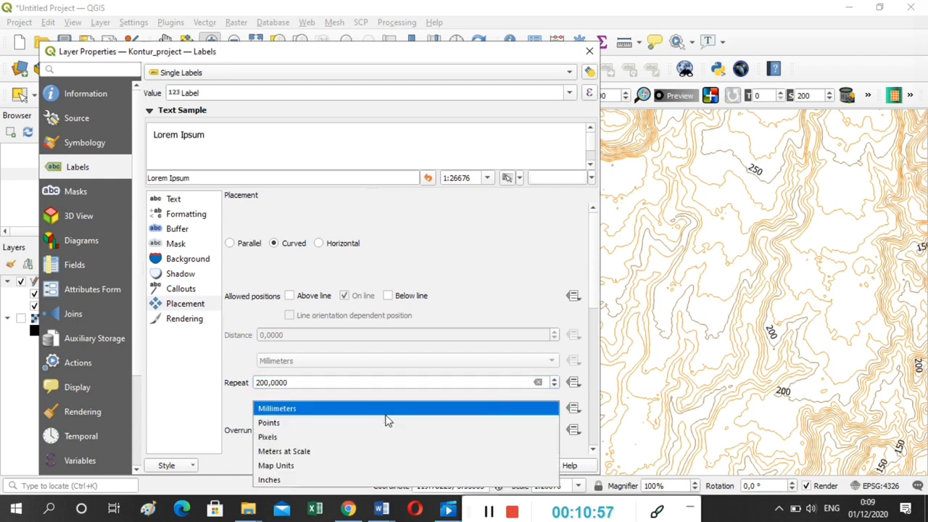
{"action": "left_click", "coordinate": [295, 410]}
{"action": "left_click", "coordinate": [301, 412]}
{"action": "left_click", "coordinate": [300, 410]}
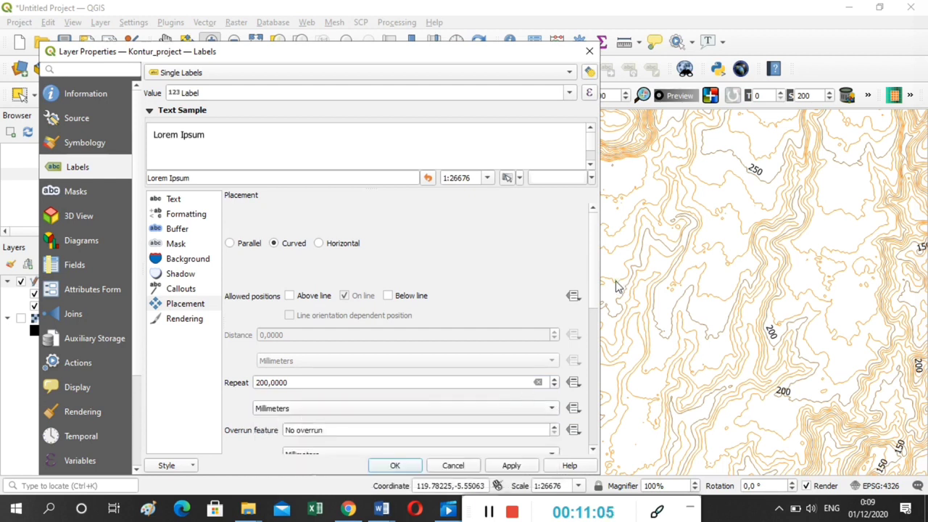
{"action": "scroll", "coordinate": [595, 281], "scroll_direction": "down", "scroll_amount": 3}
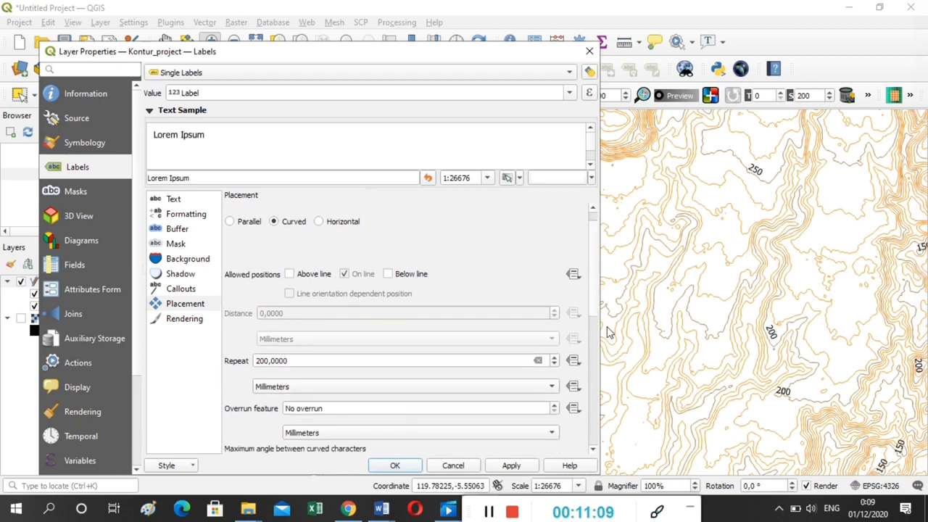
{"action": "left_click_drag", "start_coordinate": [591, 313], "coordinate": [594, 442]}
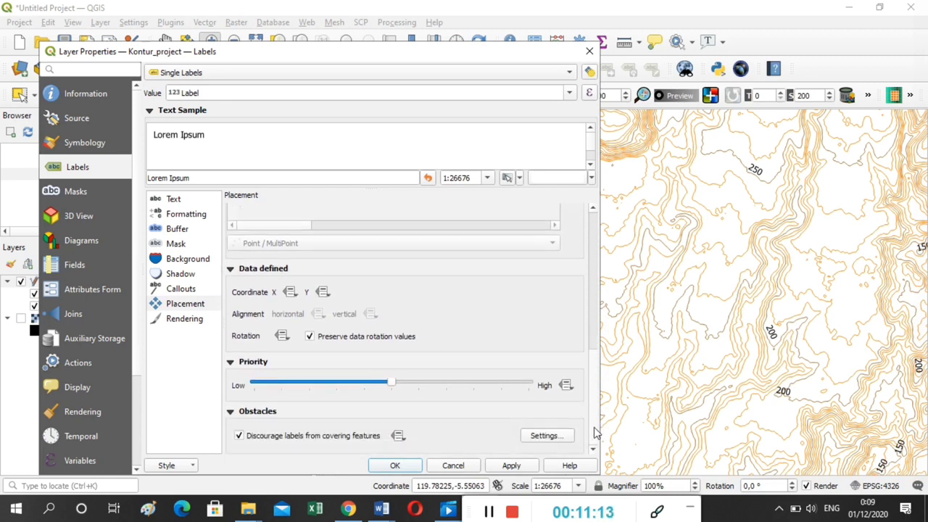
{"action": "left_click", "coordinate": [508, 465]}
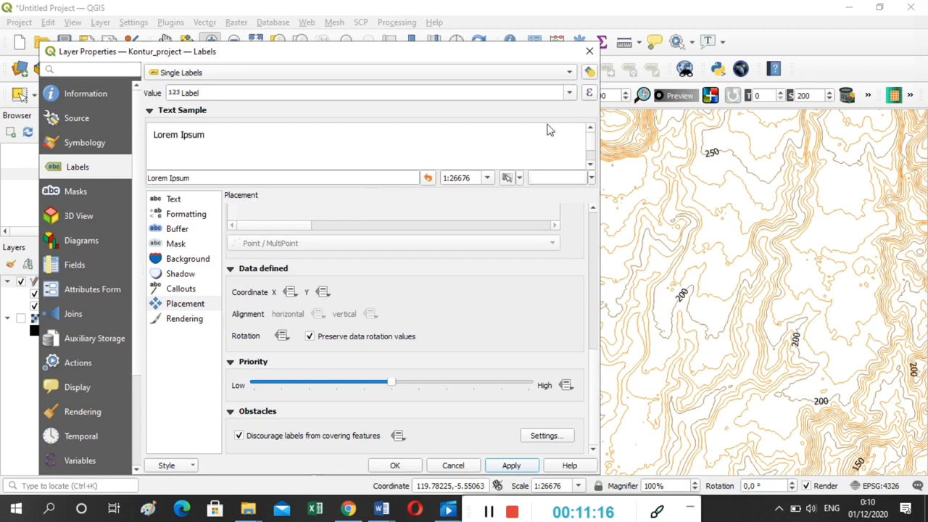
{"action": "left_click", "coordinate": [589, 52]}
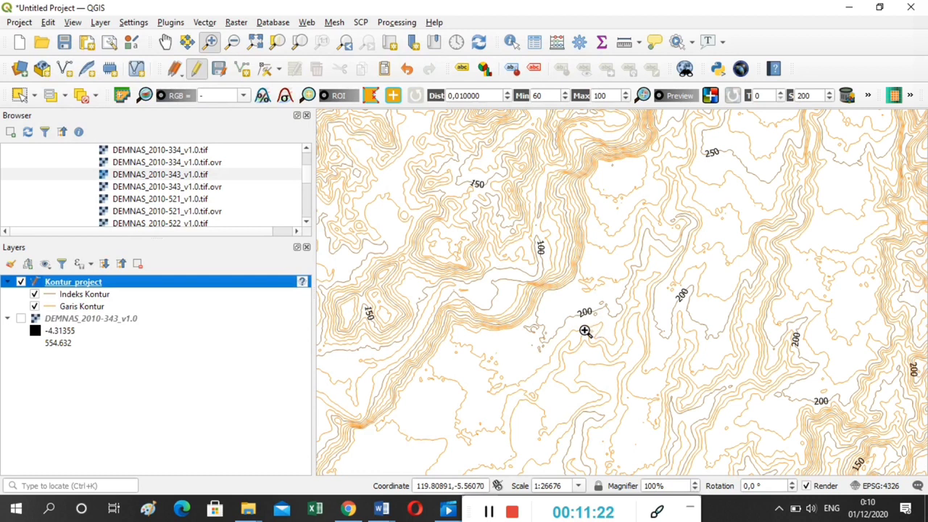
- Enable a text buffer for the Kontur_project labels, apply it and move the properties window aside to check the map
{"action": "right_click", "coordinate": [163, 284]}
{"action": "left_click", "coordinate": [208, 316]}
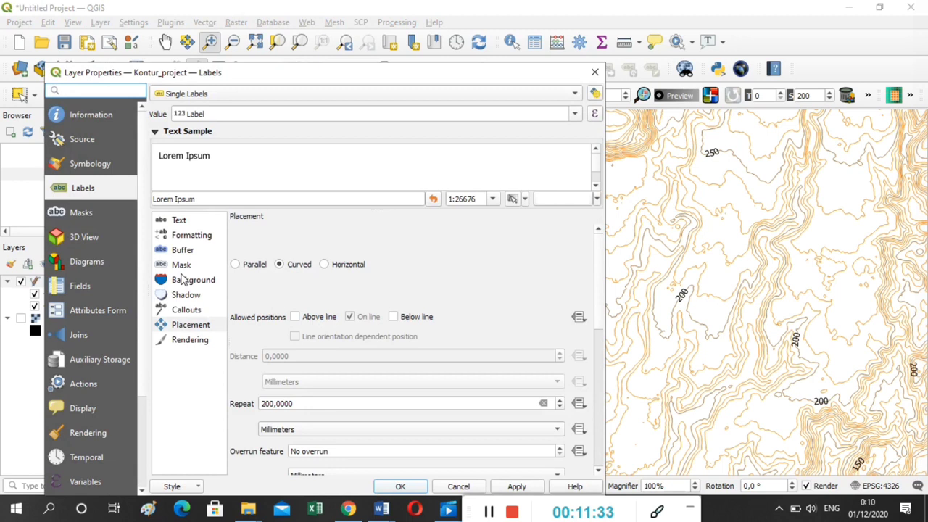
{"action": "left_click", "coordinate": [176, 252]}
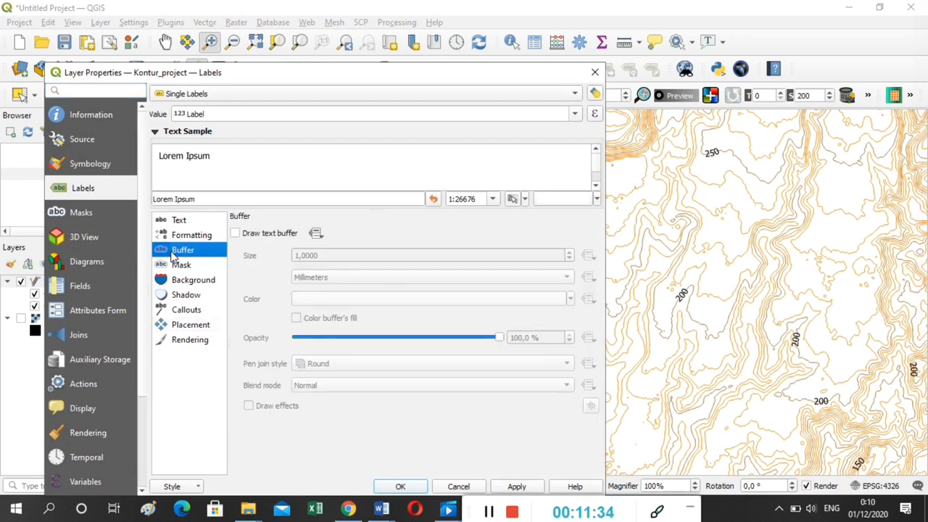
{"action": "left_click", "coordinate": [234, 233]}
{"action": "left_click_drag", "start_coordinate": [406, 81], "coordinate": [398, 56]}
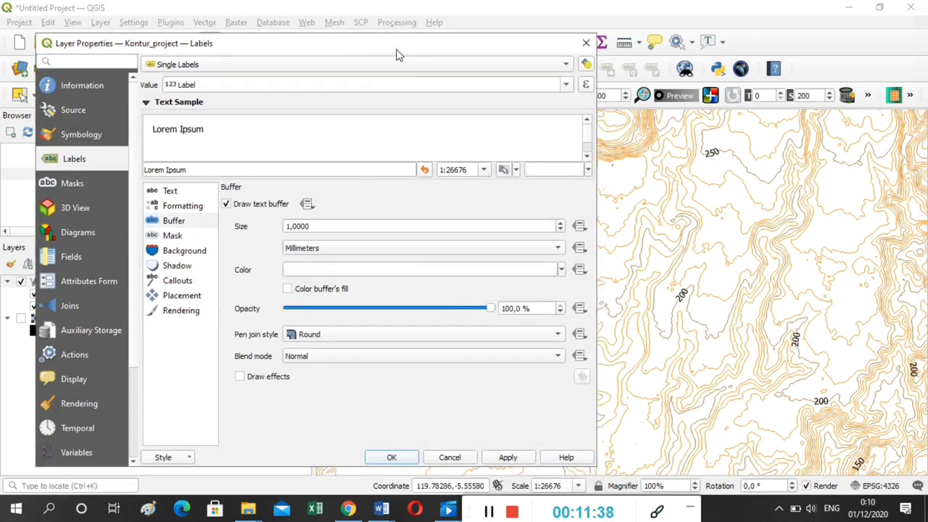
{"action": "left_click", "coordinate": [500, 457]}
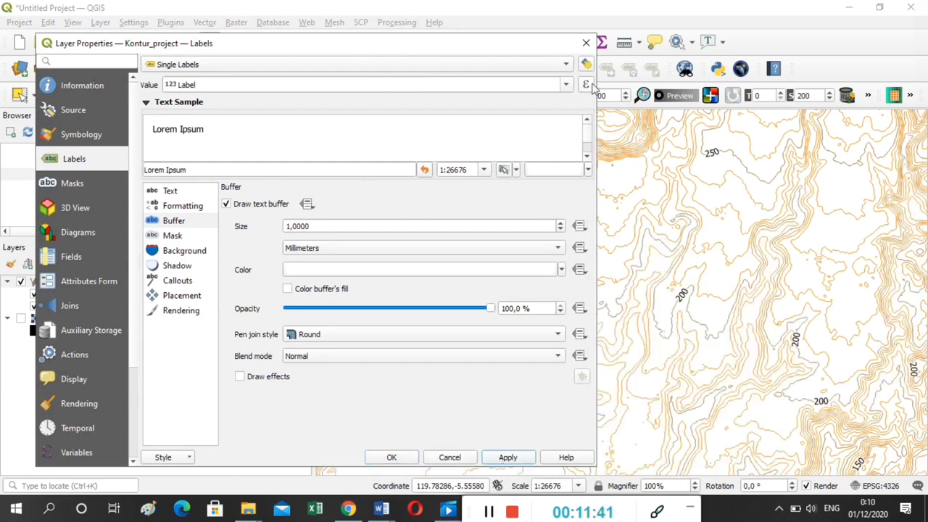
{"action": "left_click_drag", "start_coordinate": [540, 44], "coordinate": [437, 53]}
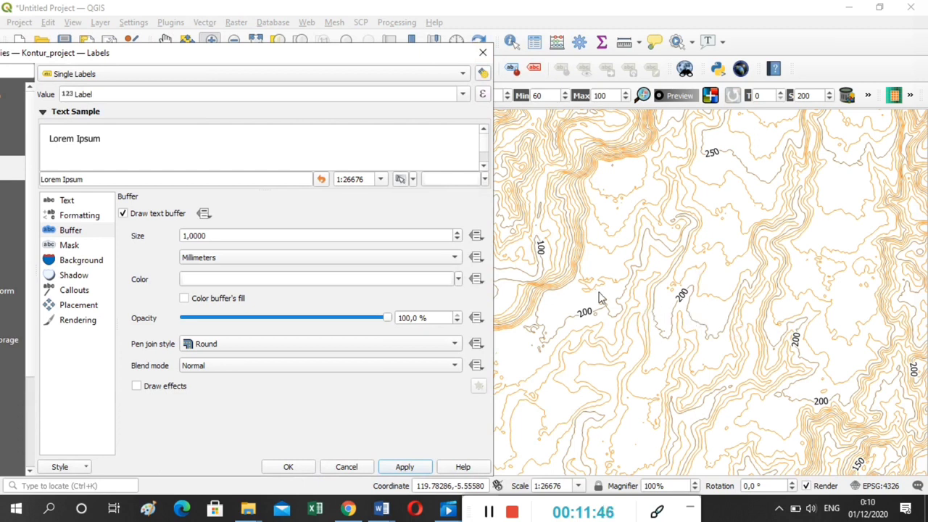
{"action": "left_click_drag", "start_coordinate": [330, 58], "coordinate": [364, 51]}
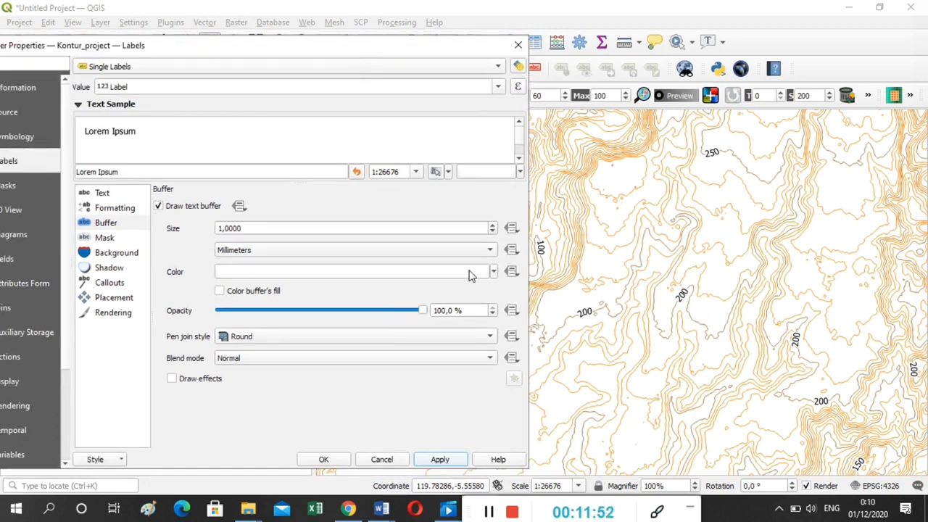
- Set the label text style to Bold
{"action": "left_click", "coordinate": [118, 195]}
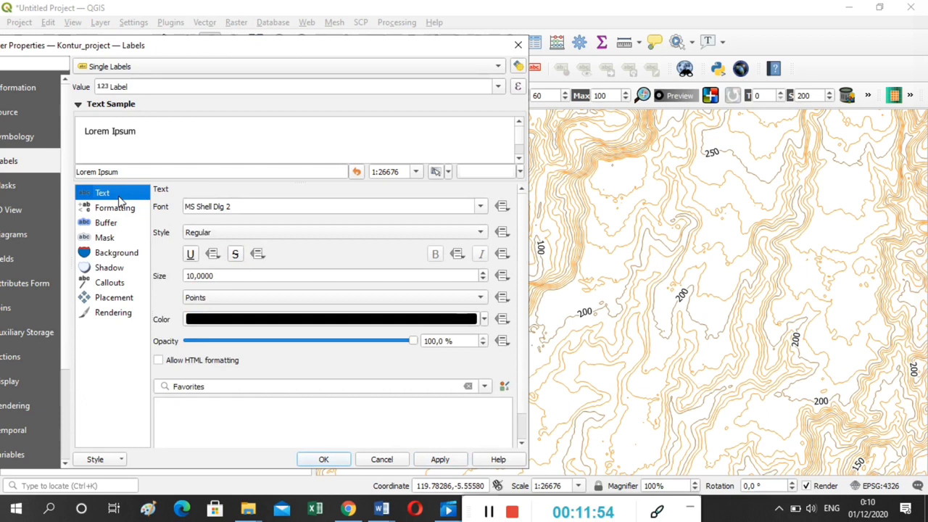
{"action": "left_click", "coordinate": [263, 206]}
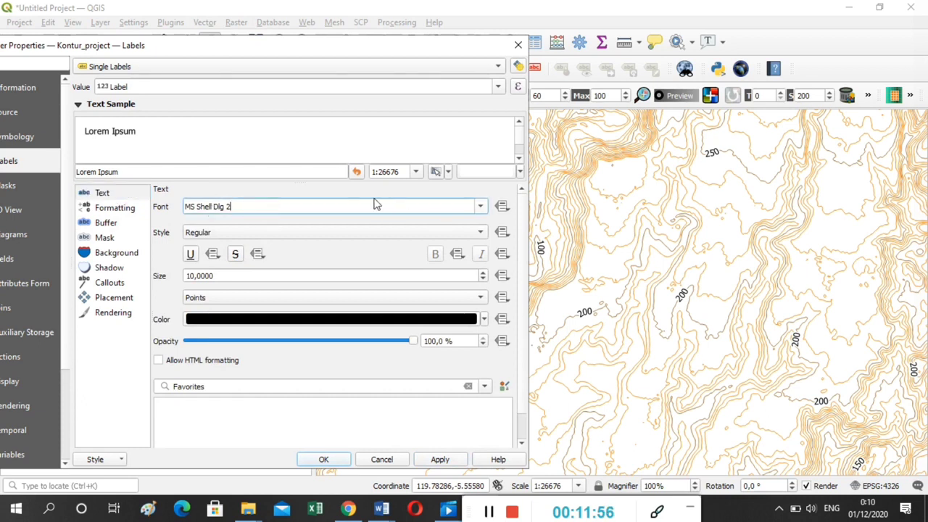
{"action": "left_click", "coordinate": [364, 245]}
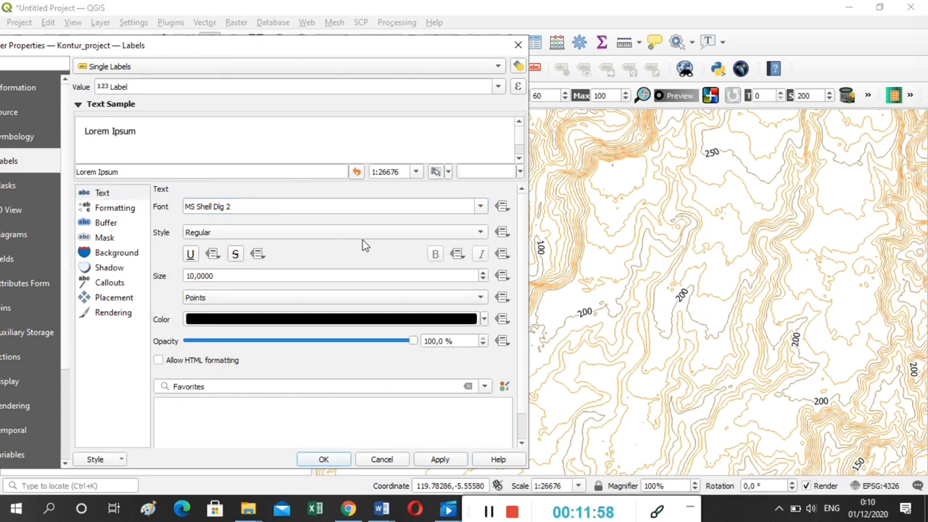
{"action": "left_click", "coordinate": [340, 235]}
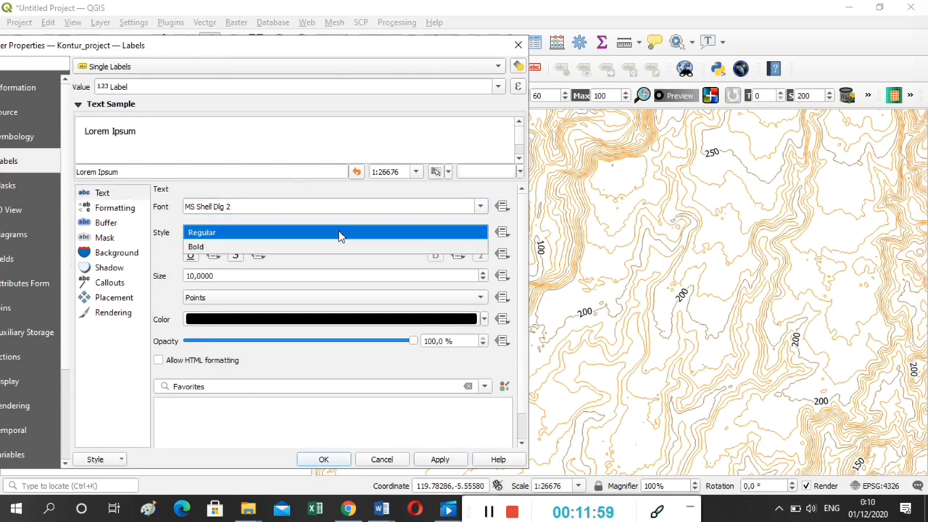
{"action": "left_click", "coordinate": [288, 248]}
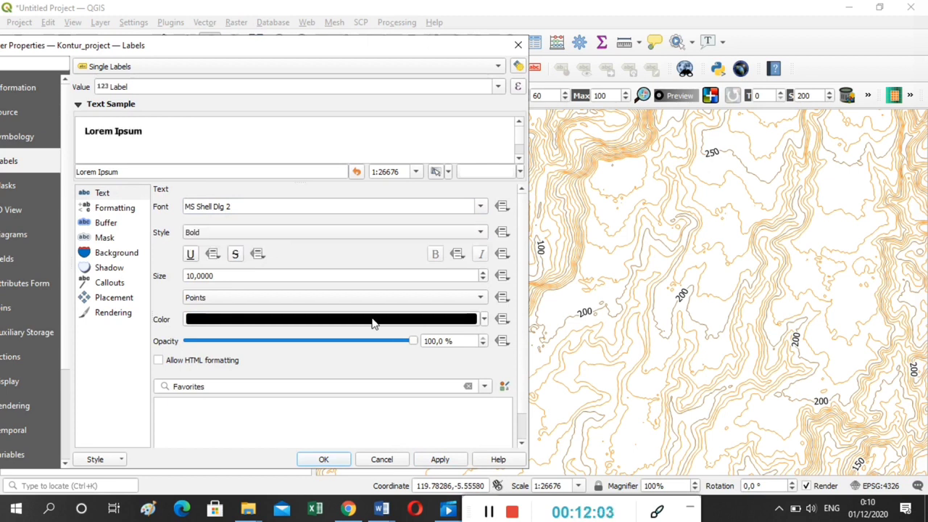
- Color the label text with the standard bright orange, apply it and close the layer properties
{"action": "left_click", "coordinate": [484, 320]}
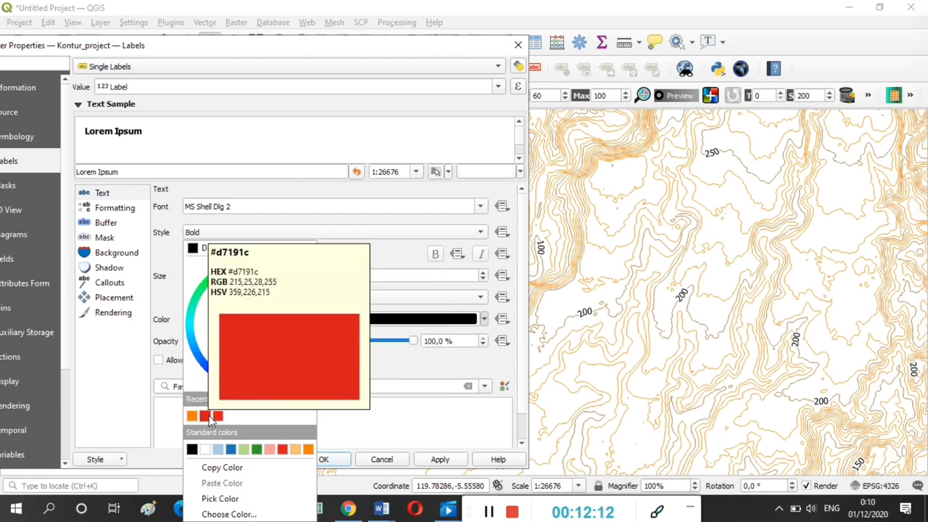
{"action": "left_click", "coordinate": [308, 449]}
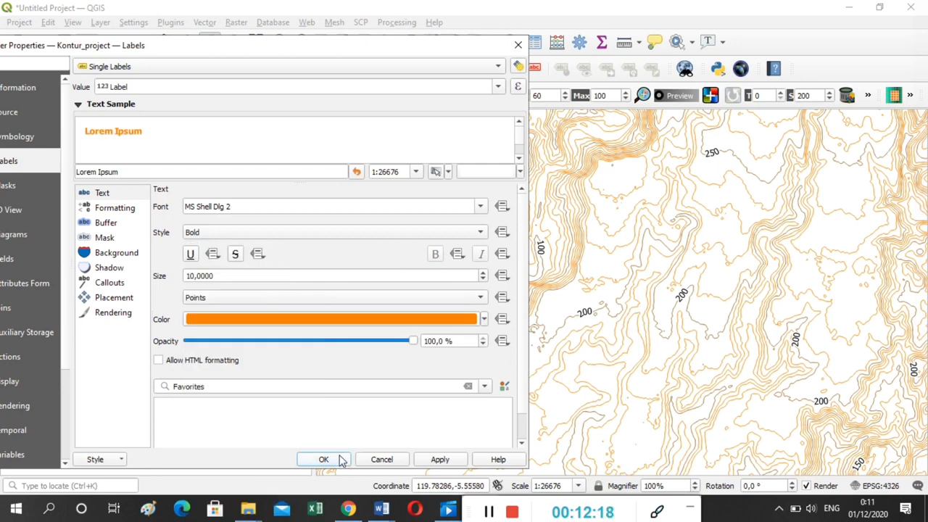
{"action": "left_click", "coordinate": [444, 460]}
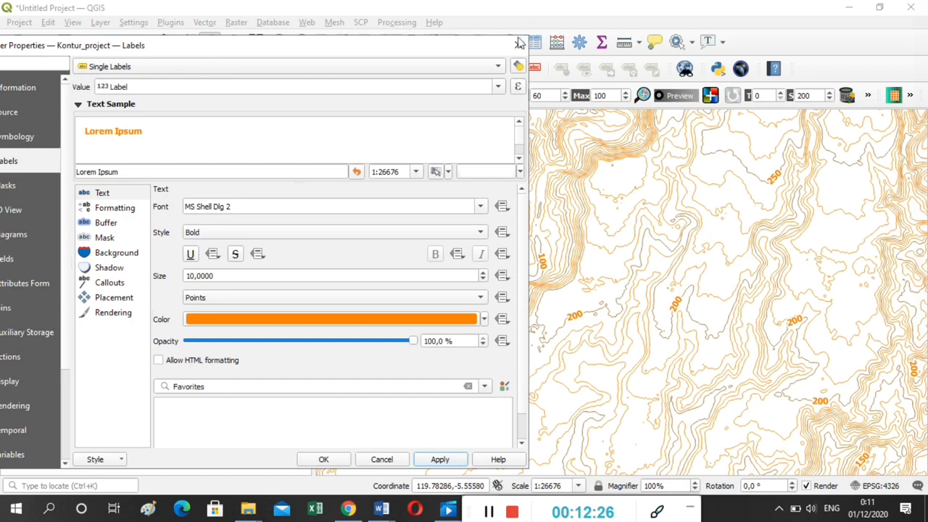
{"action": "left_click", "coordinate": [517, 45]}
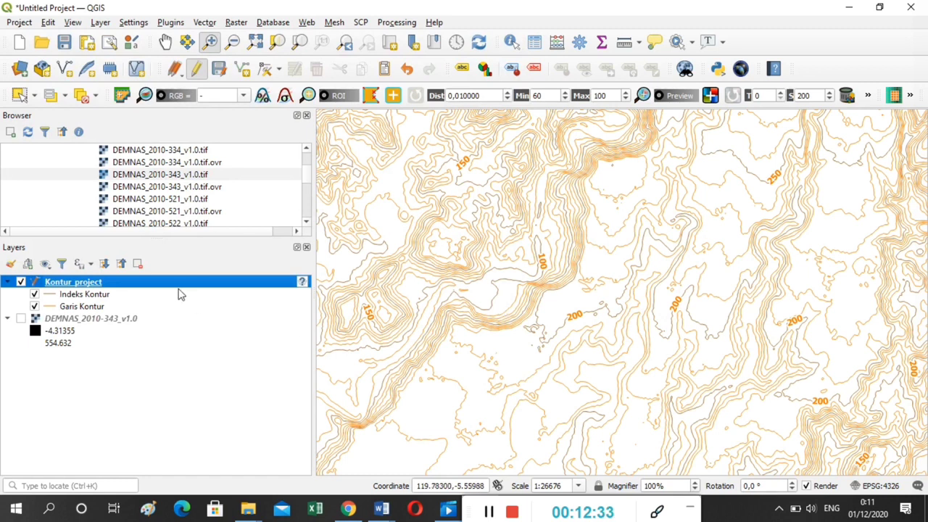
- Set the Kontur_project label value to the expression "Label" || 'M' and confirm the layer properties
{"action": "right_click", "coordinate": [174, 284]}
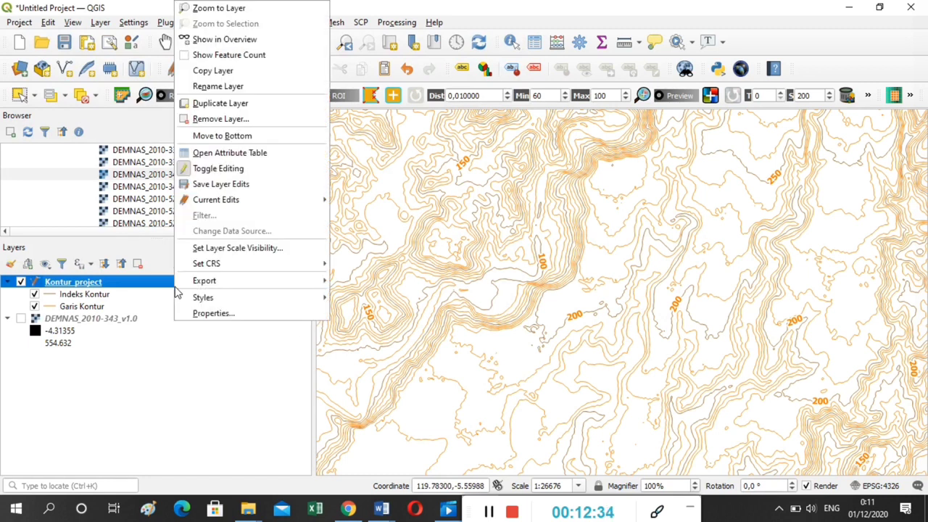
{"action": "left_click", "coordinate": [205, 314]}
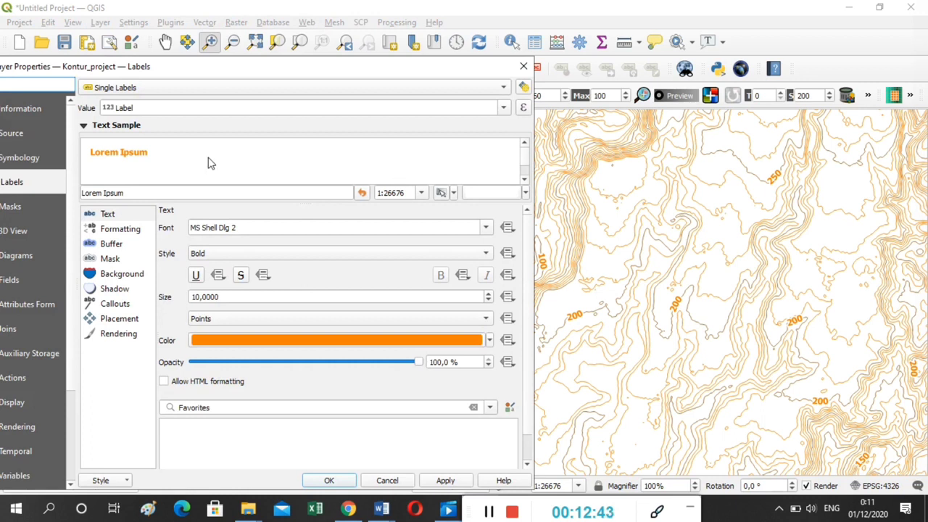
{"action": "left_click", "coordinate": [524, 109]}
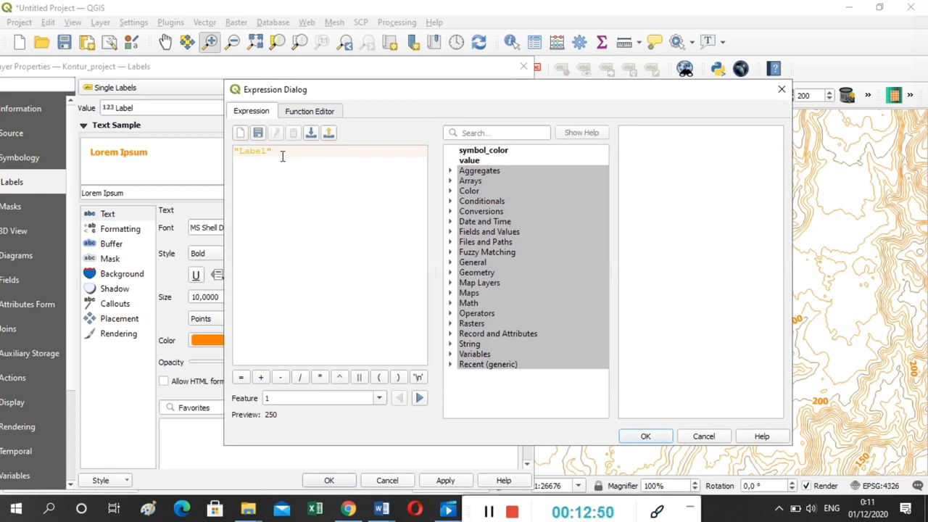
{"action": "left_click", "coordinate": [360, 376]}
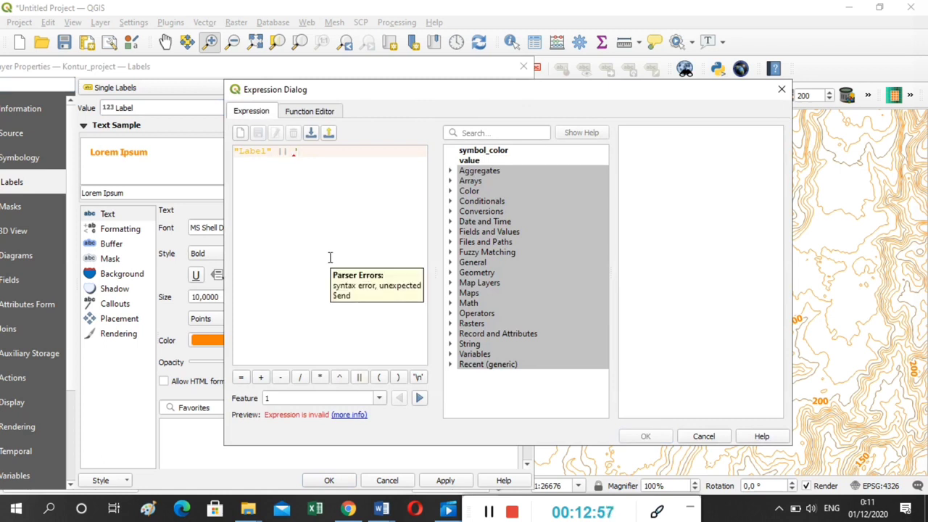
{"action": "key", "text": "Caps_Lock"}
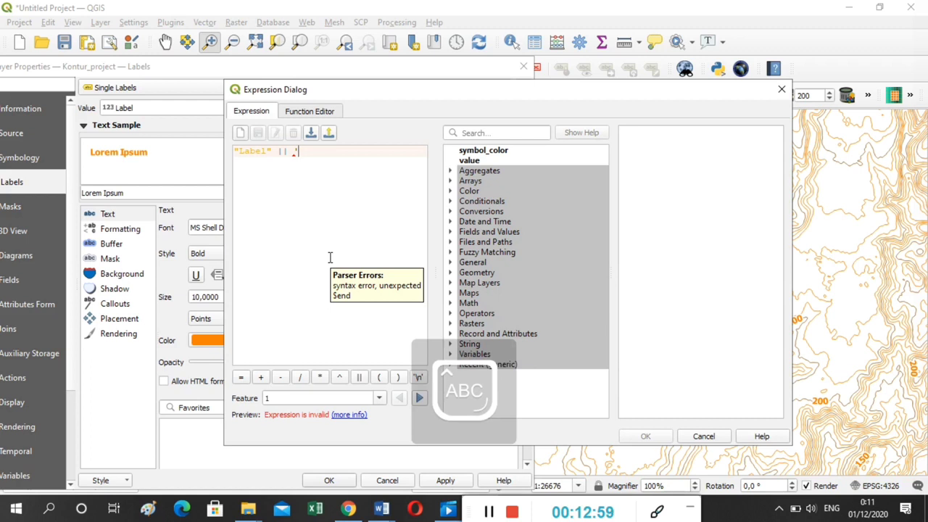
{"action": "key", "text": "Caps_Lock"}
{"action": "type", "text": "'"}
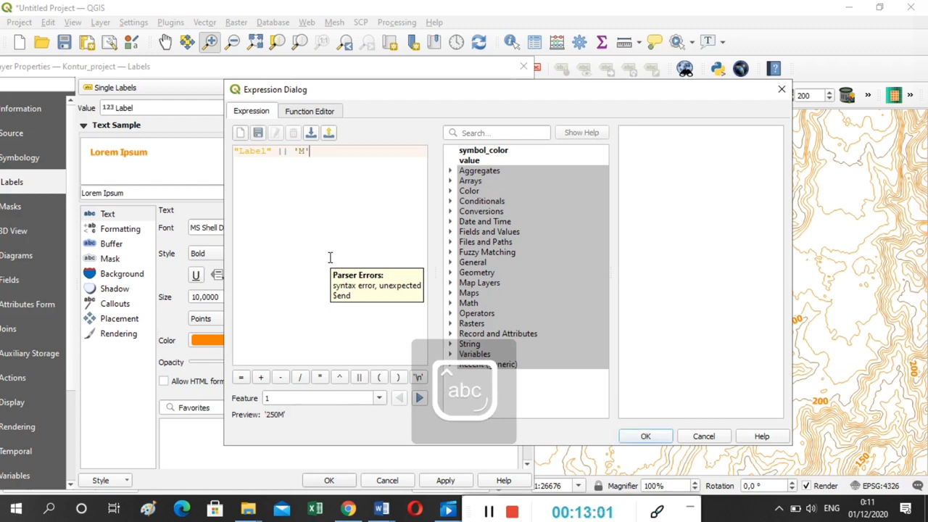
{"action": "left_click", "coordinate": [643, 437]}
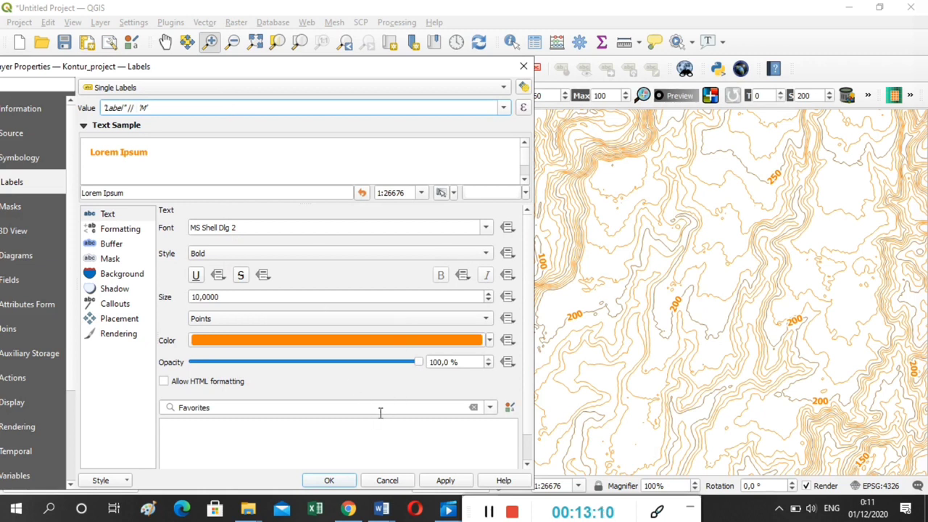
{"action": "left_click", "coordinate": [330, 480]}
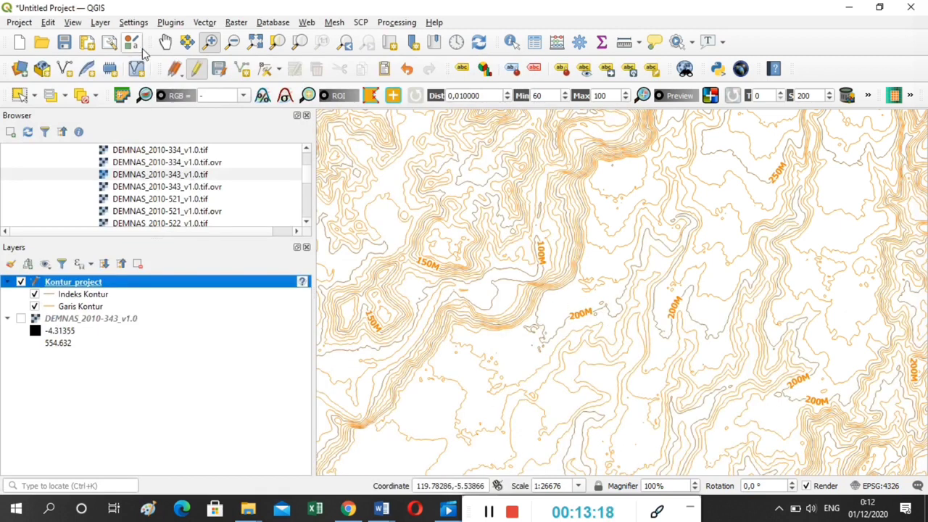
- Pan the map to the northeastern part of the contours to examine the labels there
{"action": "left_click", "coordinate": [165, 41]}
{"action": "left_click", "coordinate": [683, 257]}
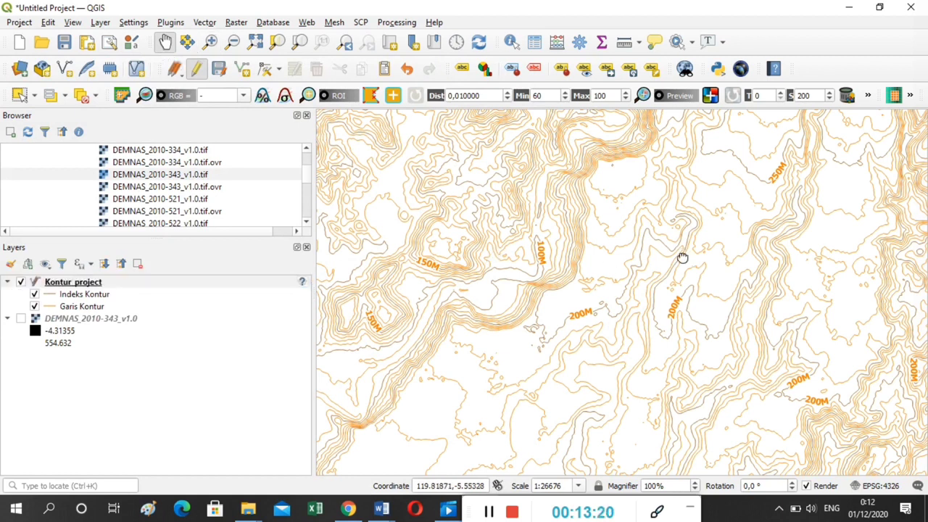
{"action": "left_click_drag", "start_coordinate": [683, 258], "coordinate": [573, 321]}
{"action": "left_click_drag", "start_coordinate": [692, 227], "coordinate": [613, 307]}
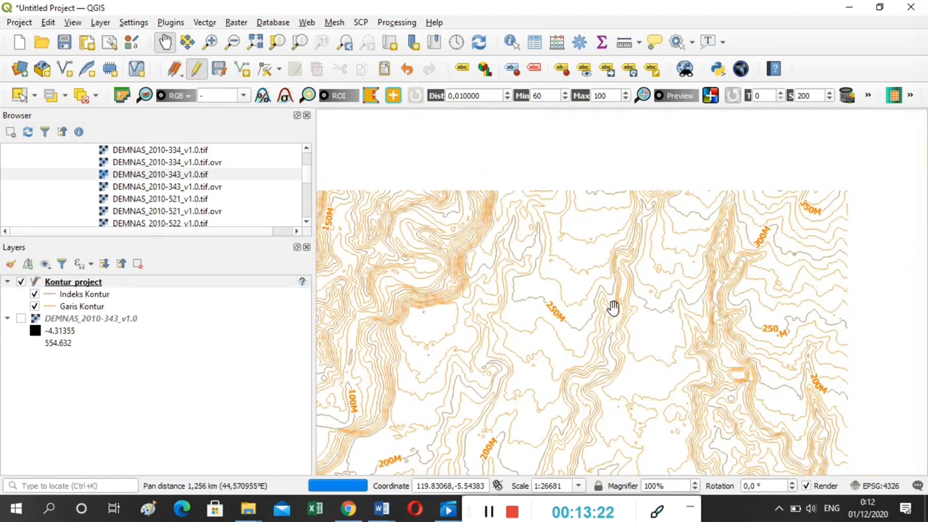
- Examine the elevation labels around the summit near the northeastern edge of the contours
{"action": "left_click_drag", "start_coordinate": [739, 242], "coordinate": [675, 338]}
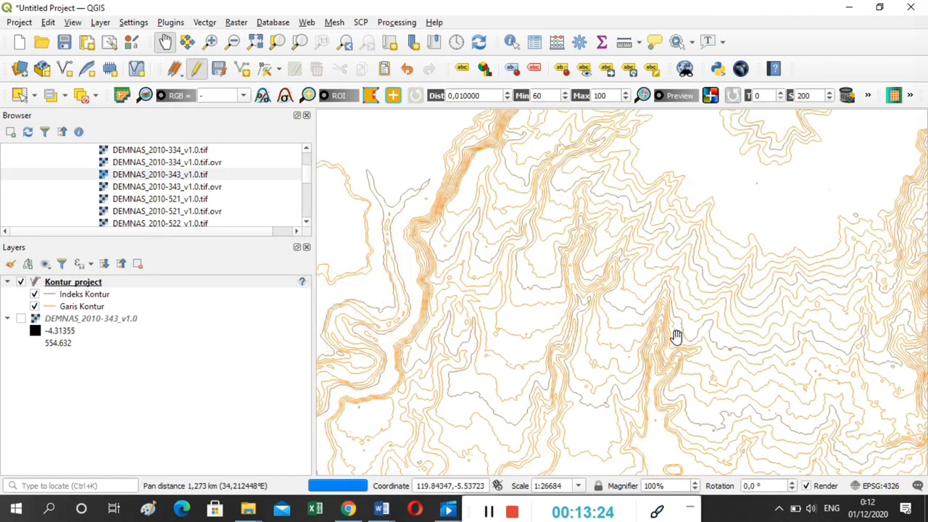
{"action": "left_click_drag", "start_coordinate": [669, 240], "coordinate": [590, 405]}
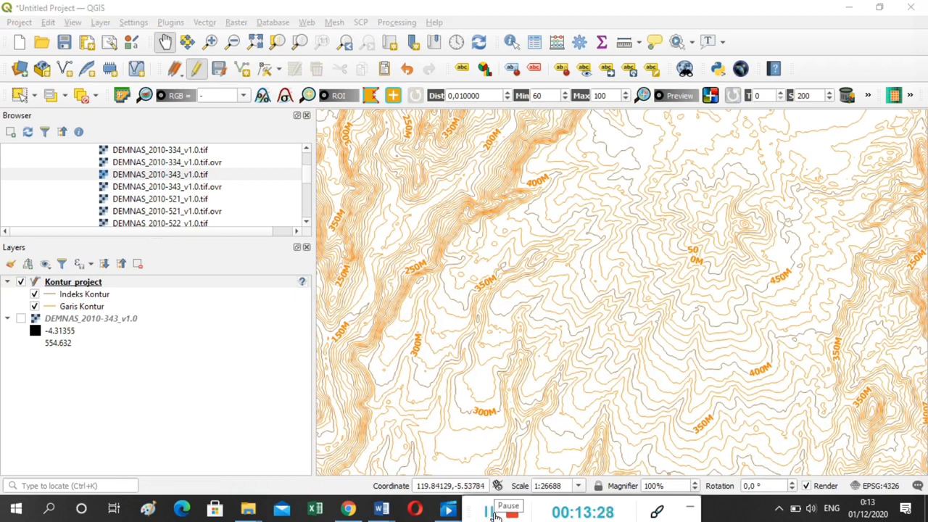
{"action": "left_click_drag", "start_coordinate": [665, 289], "coordinate": [634, 306]}
{"action": "left_click_drag", "start_coordinate": [725, 253], "coordinate": [686, 309]}
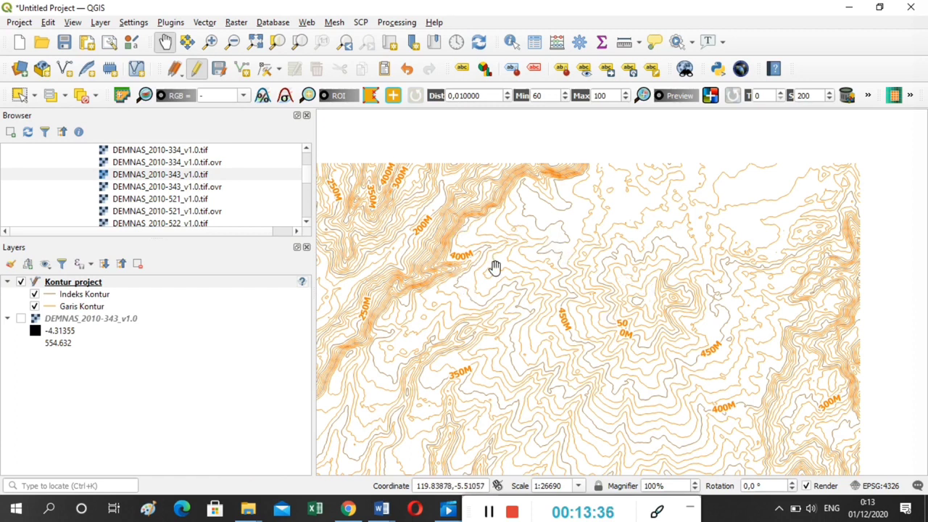
- Enable the geometry generator in Kontur_project's label placement and set its geometry type to LineString / MultiLineString
{"action": "left_click", "coordinate": [246, 286]}
{"action": "right_click", "coordinate": [245, 288]}
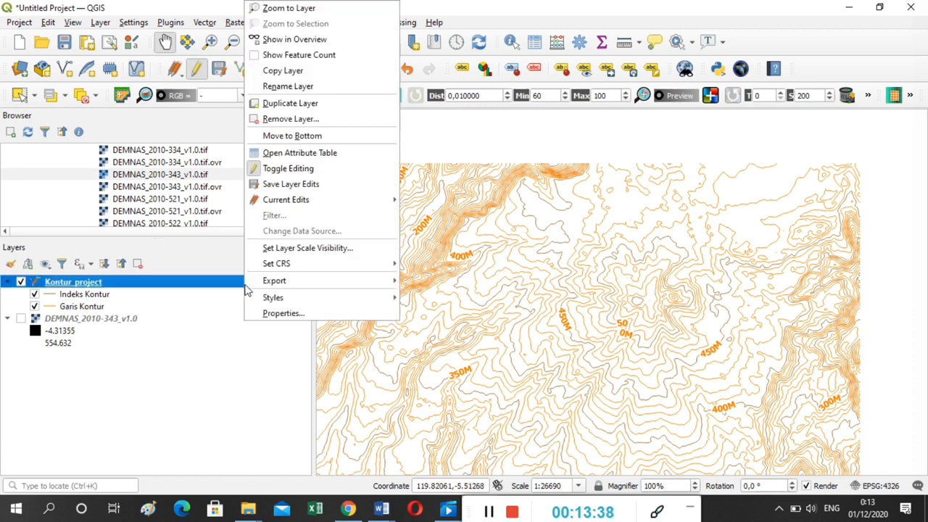
{"action": "left_click", "coordinate": [303, 321]}
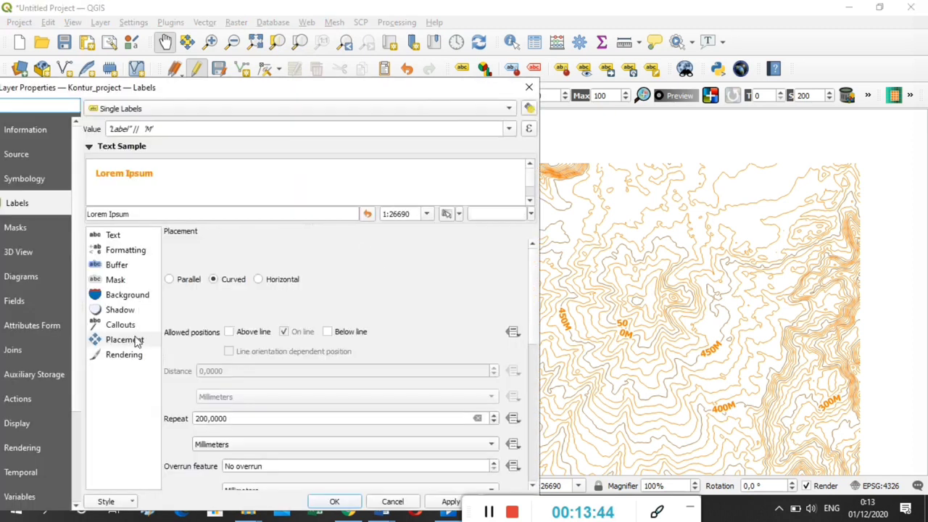
{"action": "left_click", "coordinate": [136, 340]}
{"action": "left_click_drag", "start_coordinate": [533, 288], "coordinate": [532, 388]}
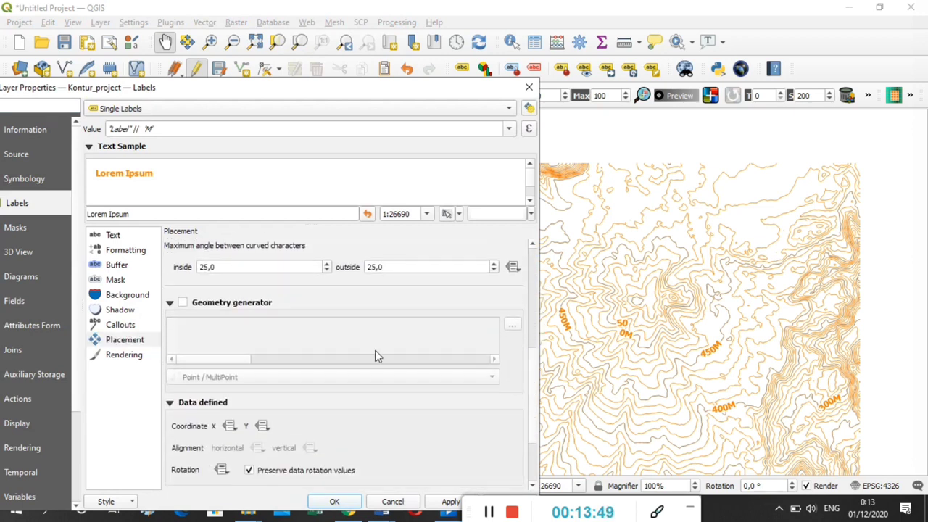
{"action": "left_click", "coordinate": [184, 304]}
{"action": "left_click", "coordinate": [240, 368]}
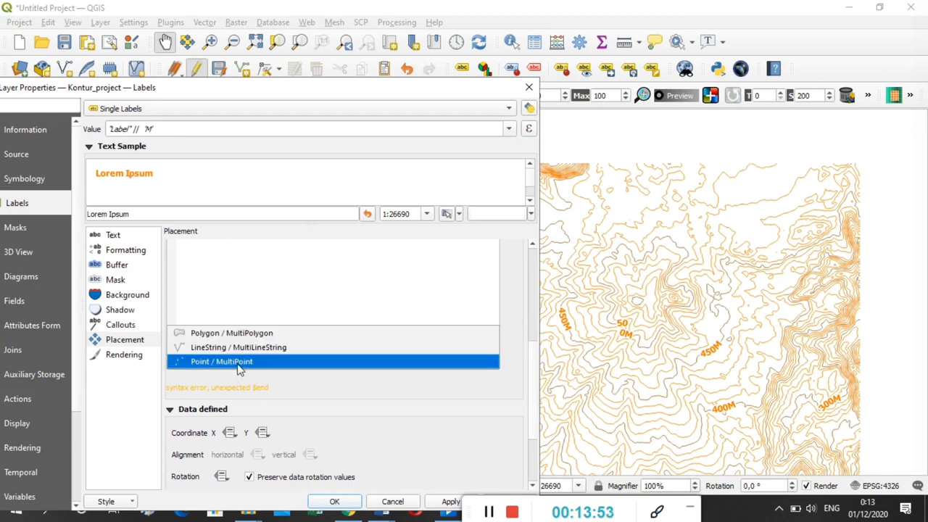
{"action": "left_click", "coordinate": [213, 349]}
- Enter reverse($geometry) as the geometry generator expression for the labels
{"action": "left_click", "coordinate": [206, 357]}
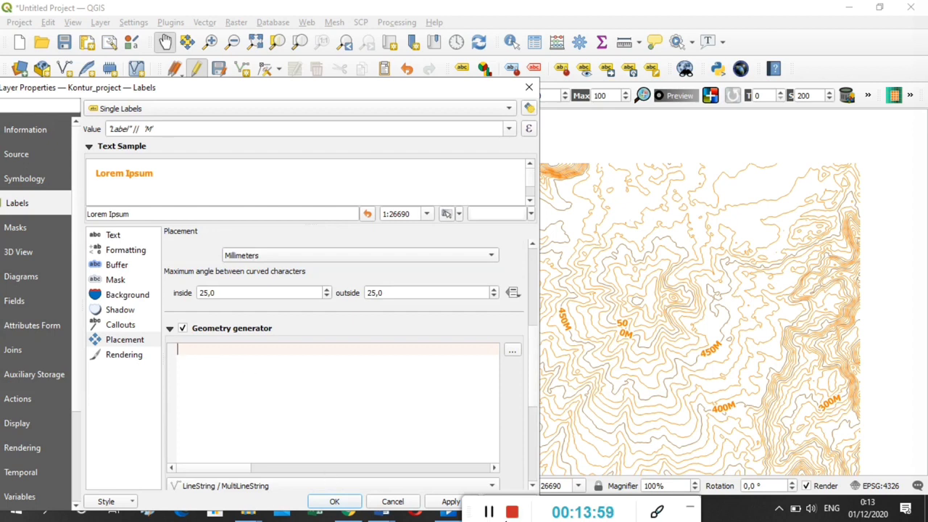
{"action": "left_click", "coordinate": [504, 519]}
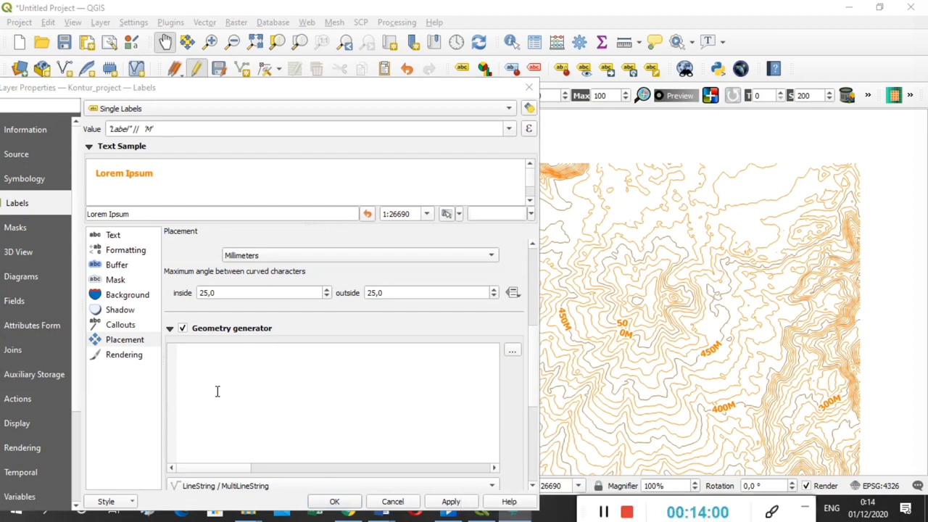
{"action": "left_click", "coordinate": [200, 358]}
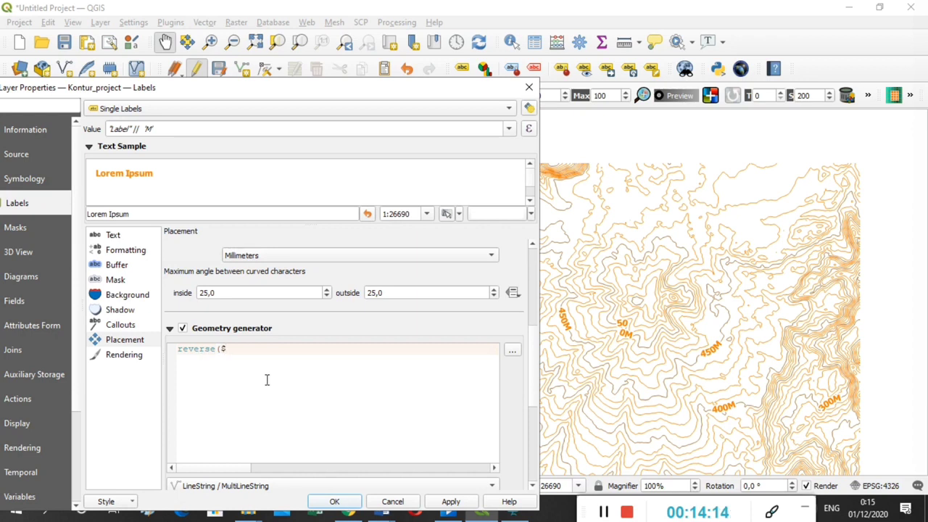
{"action": "type", "text": "geomet"}
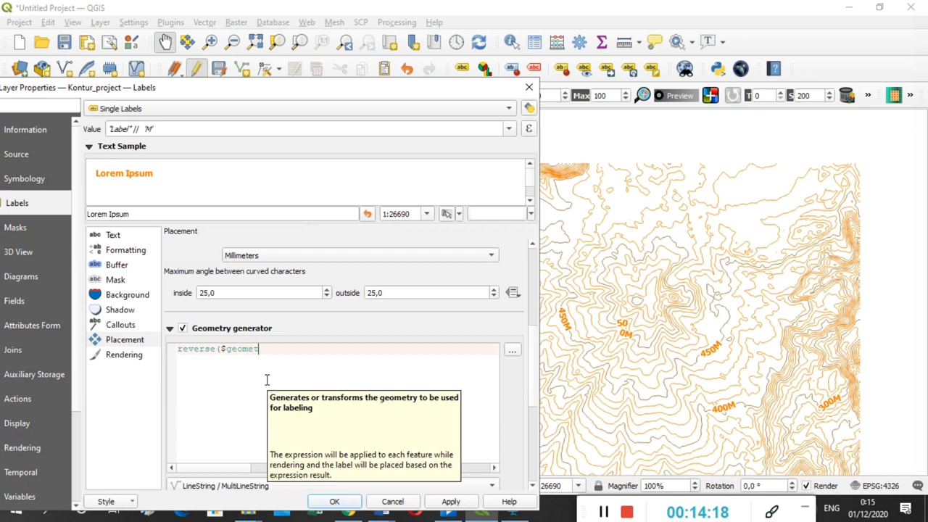
{"action": "type", "text": "ry)"}
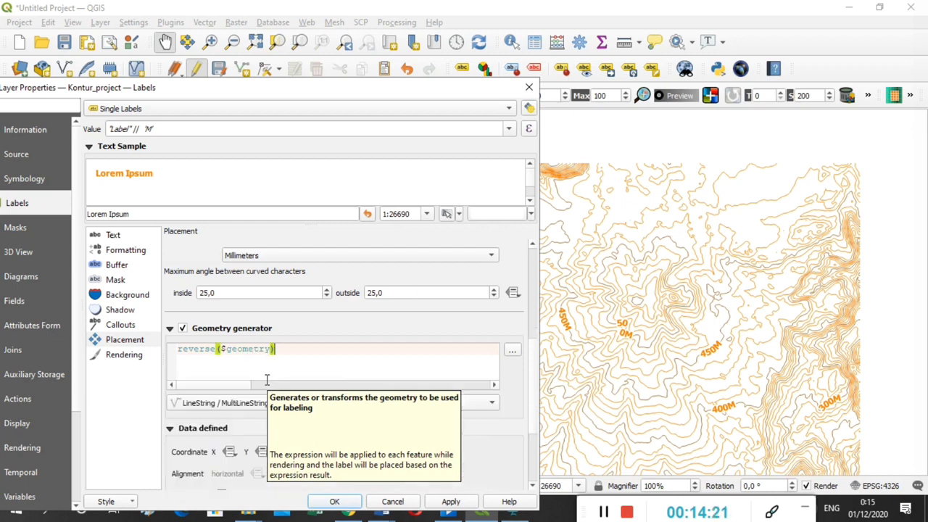
- Set the label rendering to always show upside-down labels and confirm the layer properties
{"action": "left_click", "coordinate": [119, 359]}
{"action": "left_click_drag", "start_coordinate": [538, 379], "coordinate": [533, 424]}
{"action": "left_click", "coordinate": [321, 397]}
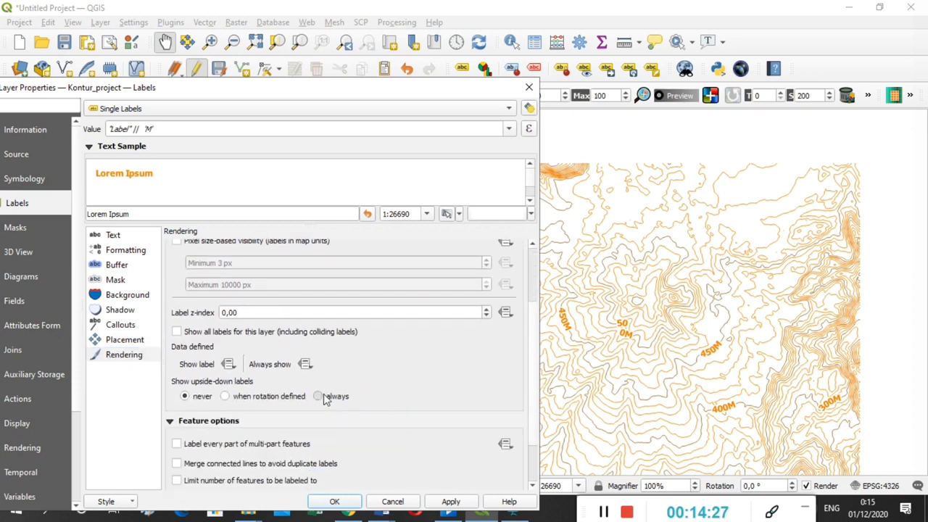
{"action": "left_click", "coordinate": [334, 501]}
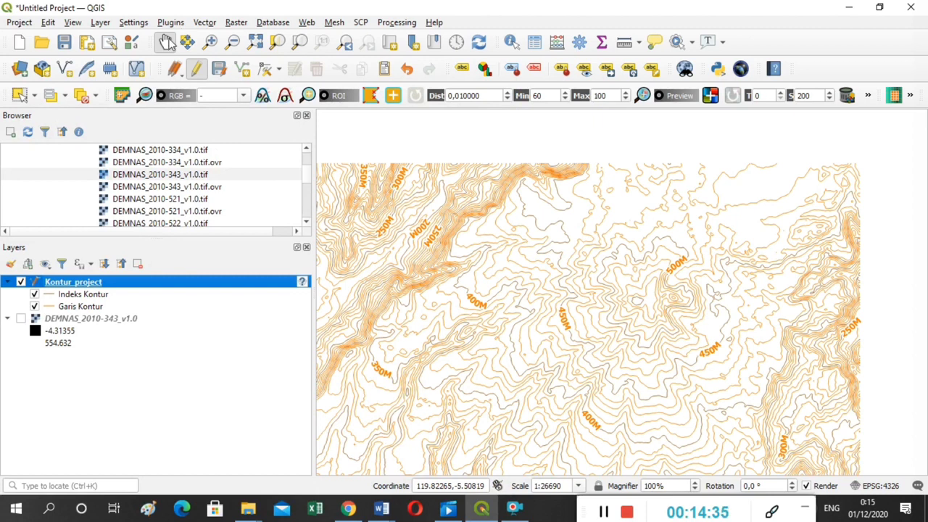
- Inspect the label orientation in the northeastern contours and return to the full extent of Kontur_project
{"action": "left_click_drag", "start_coordinate": [479, 226], "coordinate": [503, 352]}
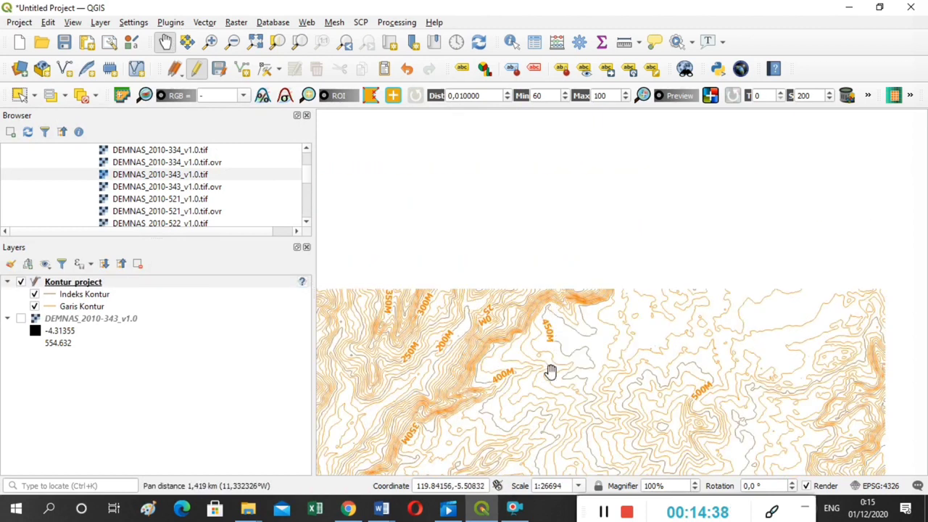
{"action": "left_click_drag", "start_coordinate": [551, 372], "coordinate": [506, 242]}
{"action": "left_click_drag", "start_coordinate": [497, 331], "coordinate": [482, 229]}
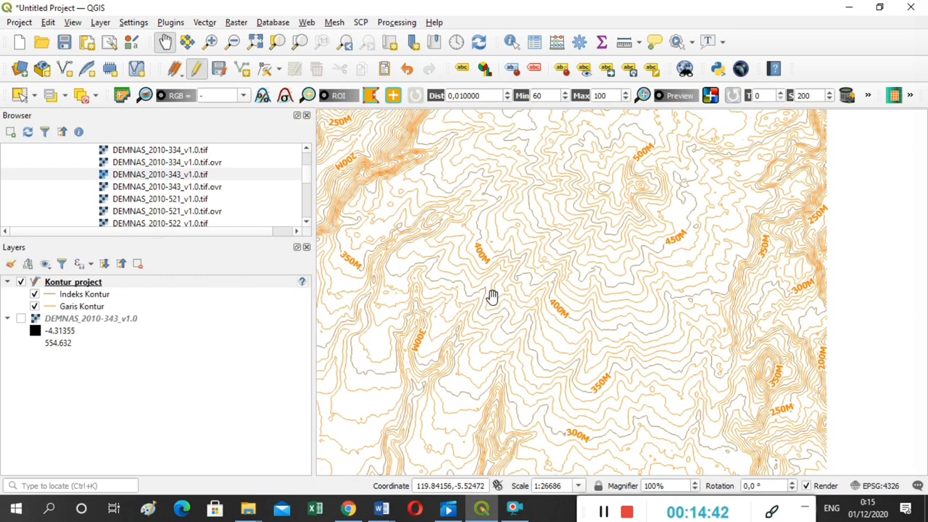
{"action": "right_click", "coordinate": [189, 286]}
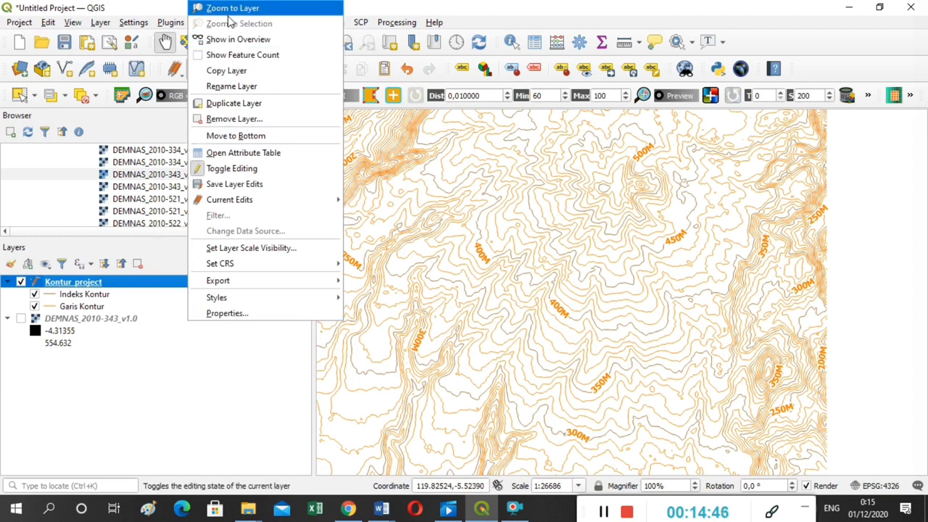
{"action": "left_click", "coordinate": [228, 8]}
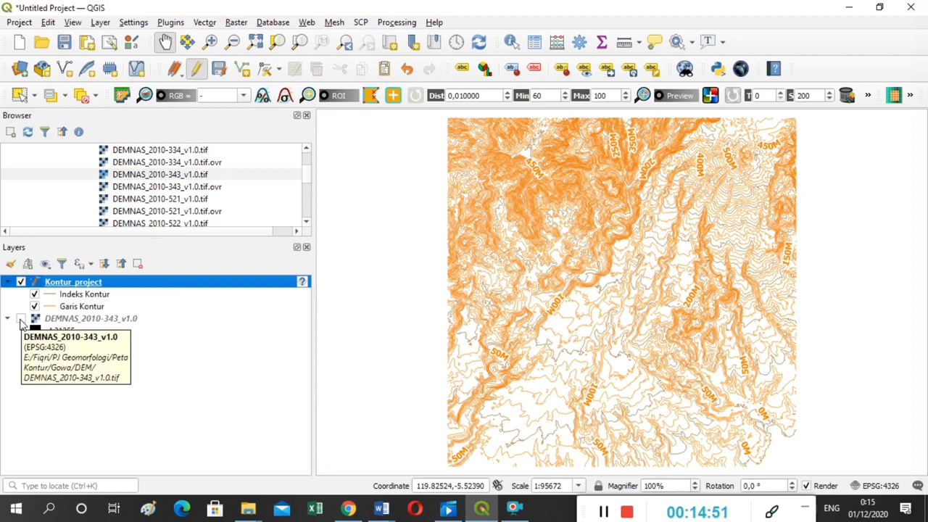
- Turn on the DEMNAS_2010-343_v1.0 raster layer and duplicate it
{"action": "left_click", "coordinate": [20, 319]}
{"action": "right_click", "coordinate": [71, 323]}
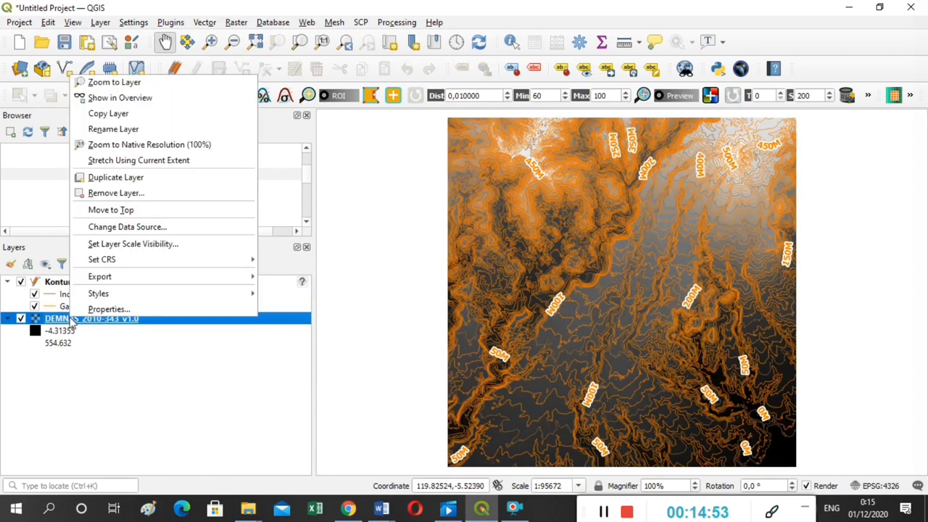
{"action": "left_click", "coordinate": [134, 181]}
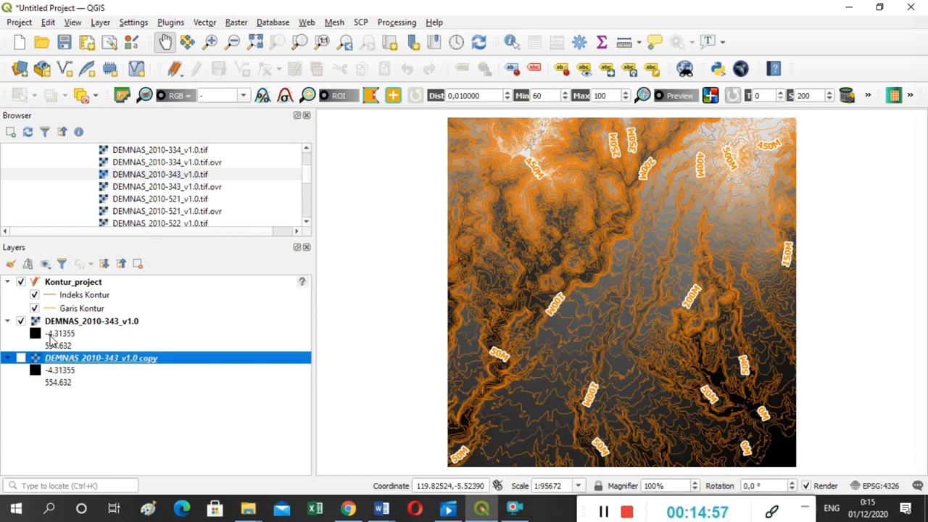
- Set the render type of the original DEMNAS_2010-343_v1.0 layer to Singleband pseudocolor with the default color ramp
{"action": "right_click", "coordinate": [62, 322]}
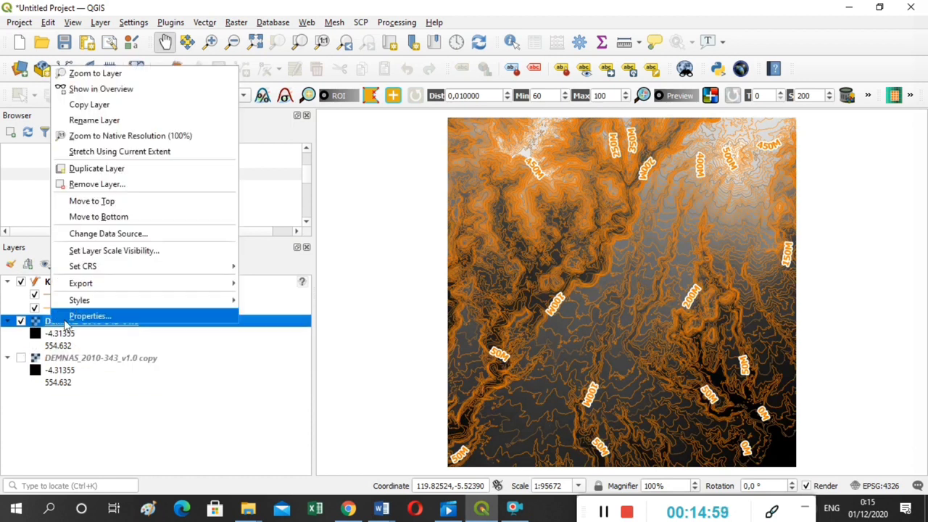
{"action": "left_click", "coordinate": [65, 322]}
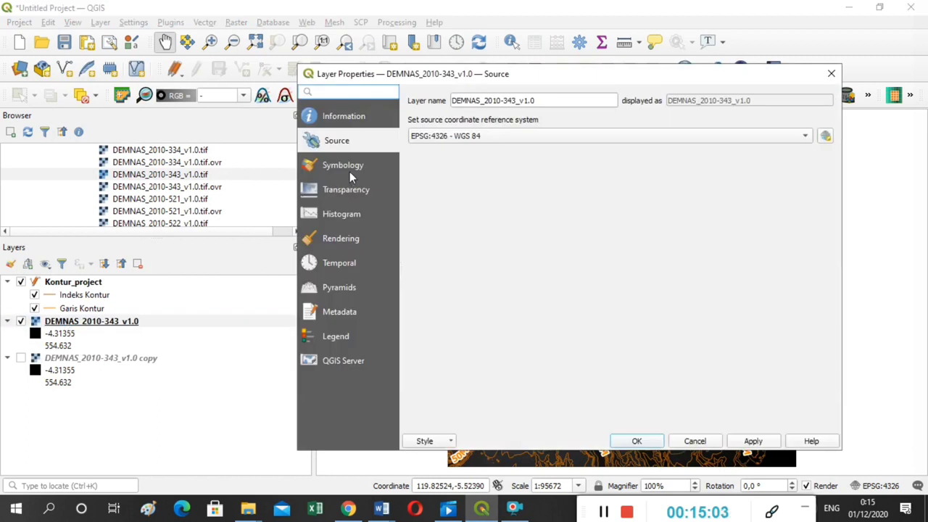
{"action": "left_click", "coordinate": [350, 174]}
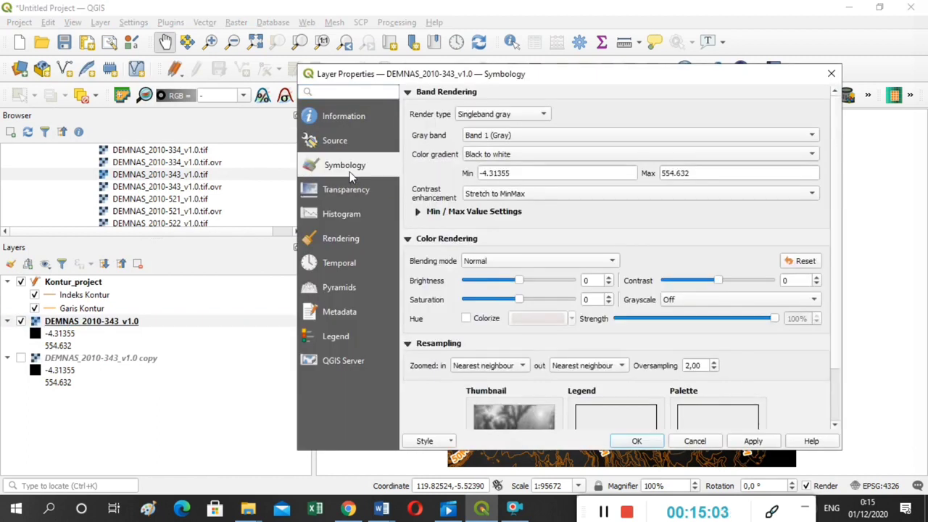
{"action": "left_click", "coordinate": [486, 117]}
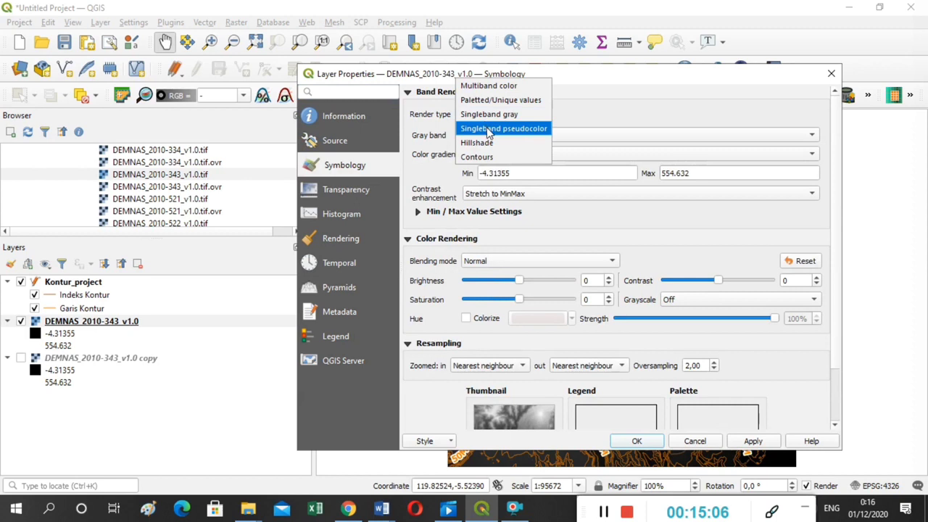
{"action": "left_click", "coordinate": [503, 128]}
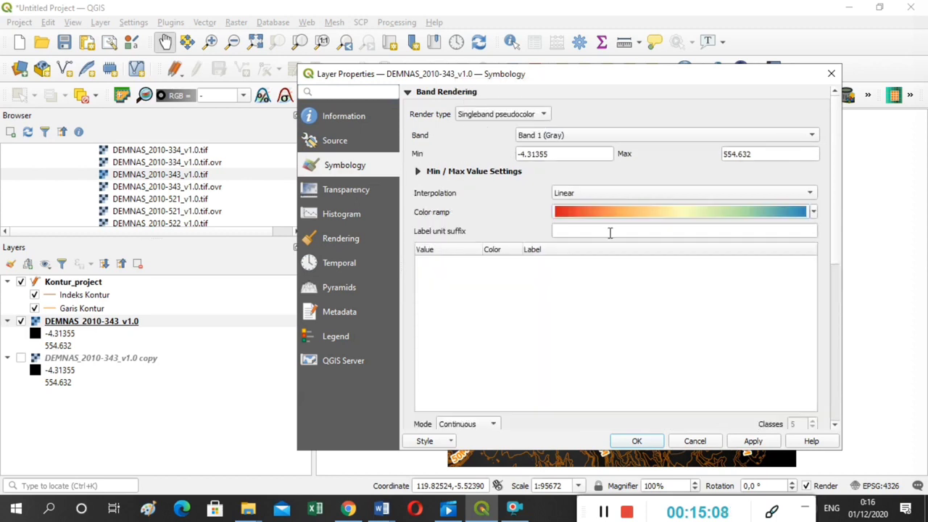
{"action": "left_click", "coordinate": [593, 218]}
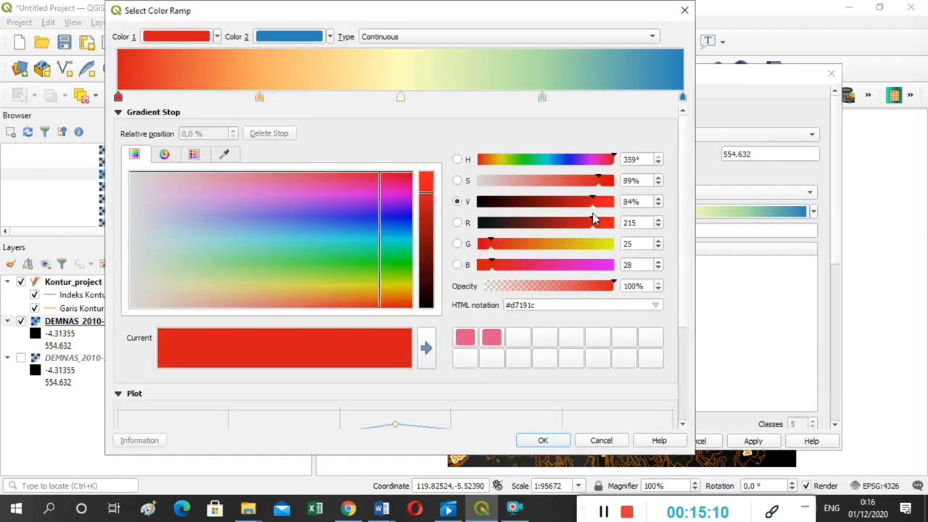
{"action": "left_click", "coordinate": [542, 441]}
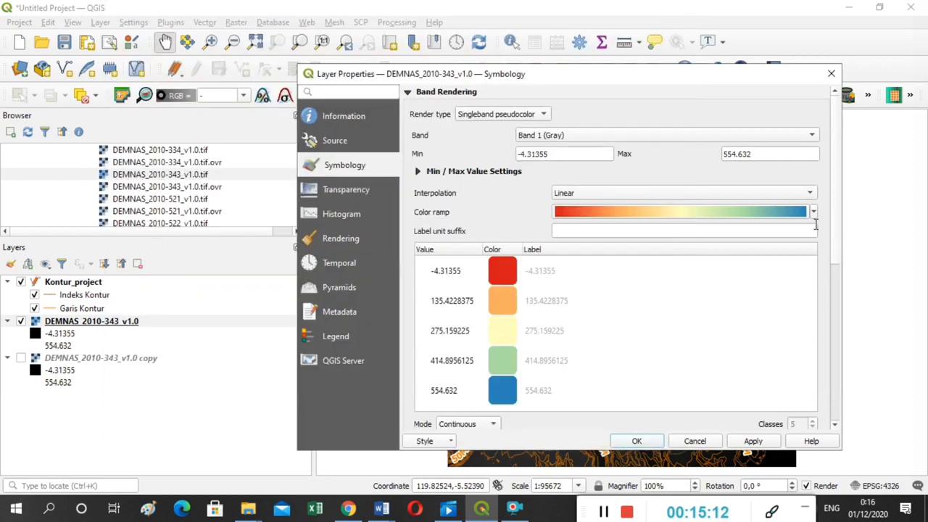
- Replace the color ramp with the sd-a palette from the cpt-city Topography catalog and confirm the raster's layer properties
{"action": "left_click", "coordinate": [814, 213]}
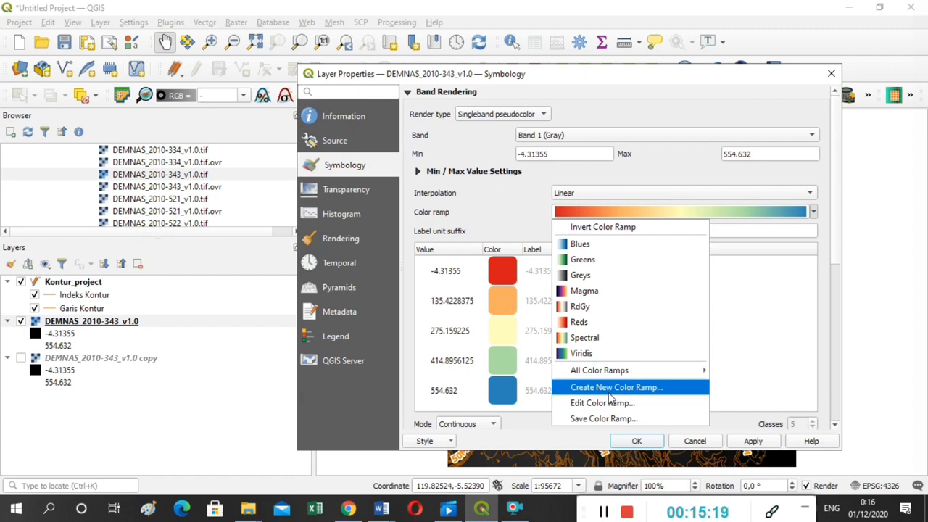
{"action": "left_click", "coordinate": [608, 394]}
{"action": "left_click", "coordinate": [546, 269]}
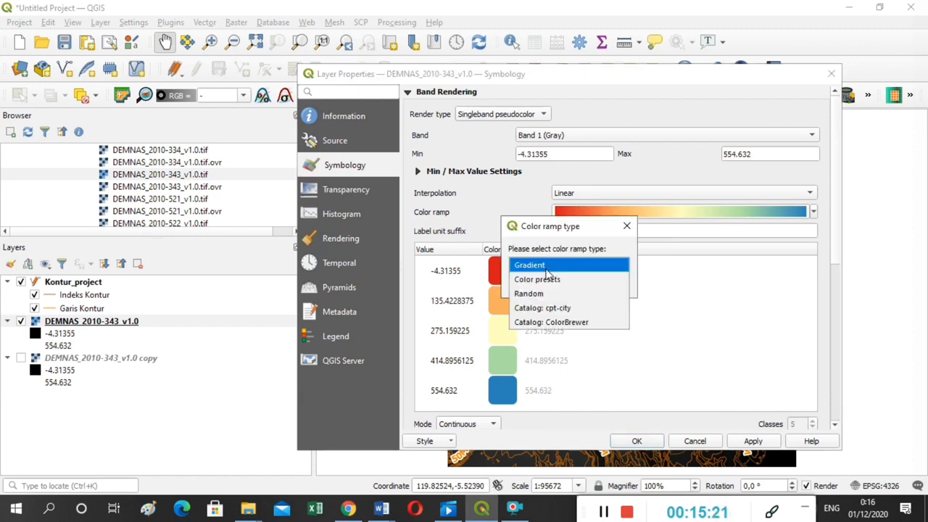
{"action": "left_click", "coordinate": [556, 310]}
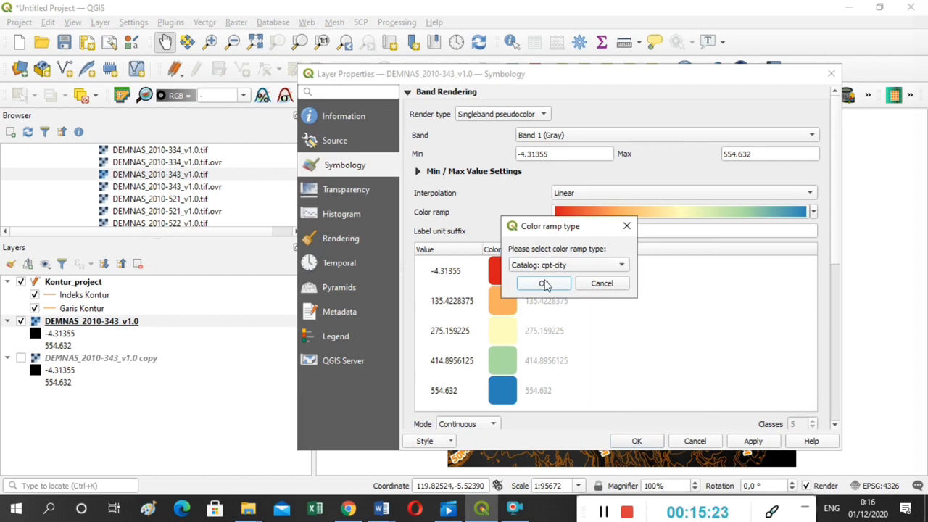
{"action": "left_click", "coordinate": [545, 284]}
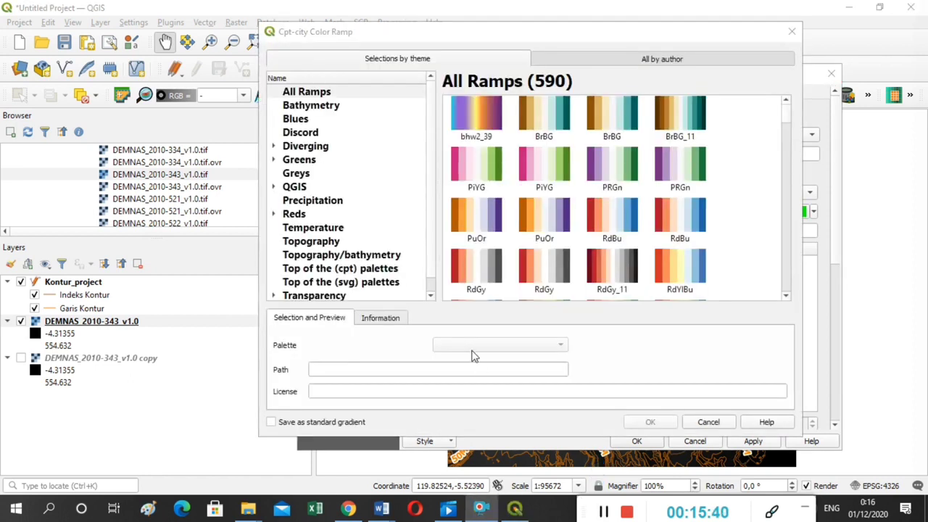
{"action": "left_click", "coordinate": [327, 242]}
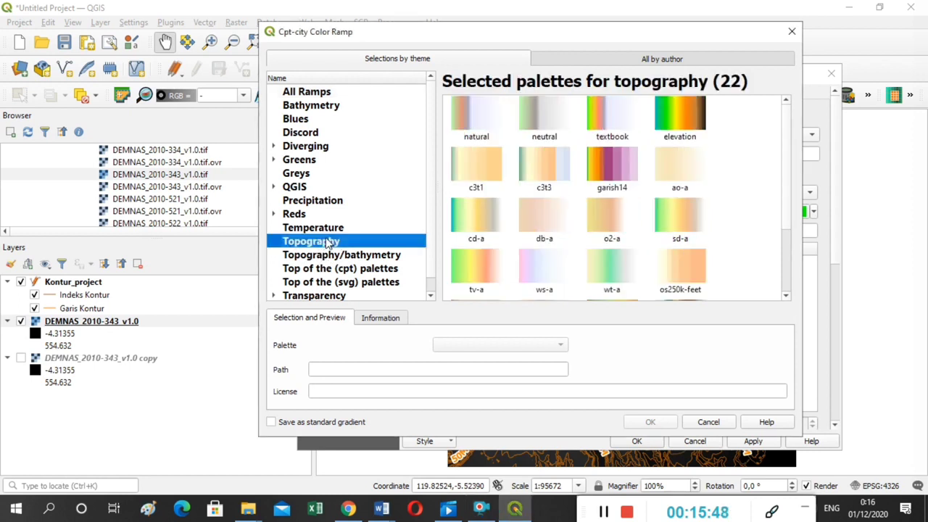
{"action": "left_click", "coordinate": [678, 212]}
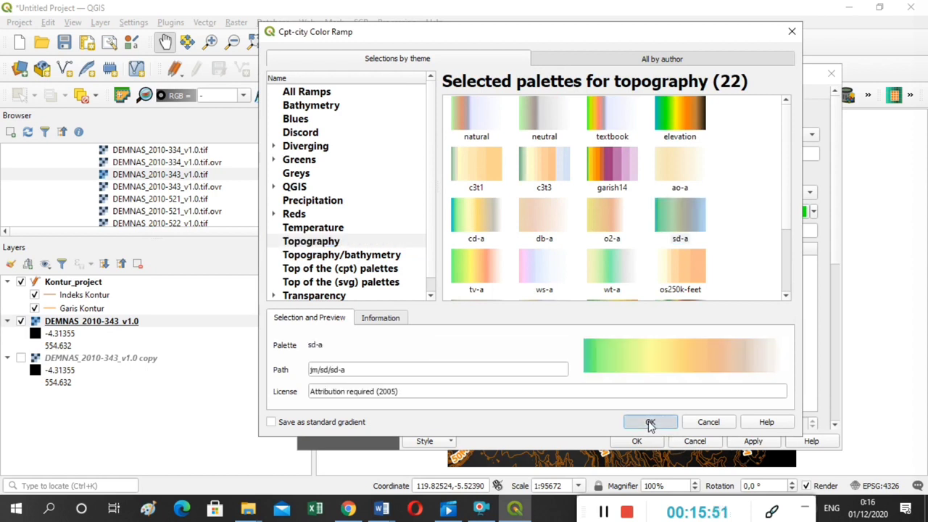
{"action": "left_click", "coordinate": [650, 423]}
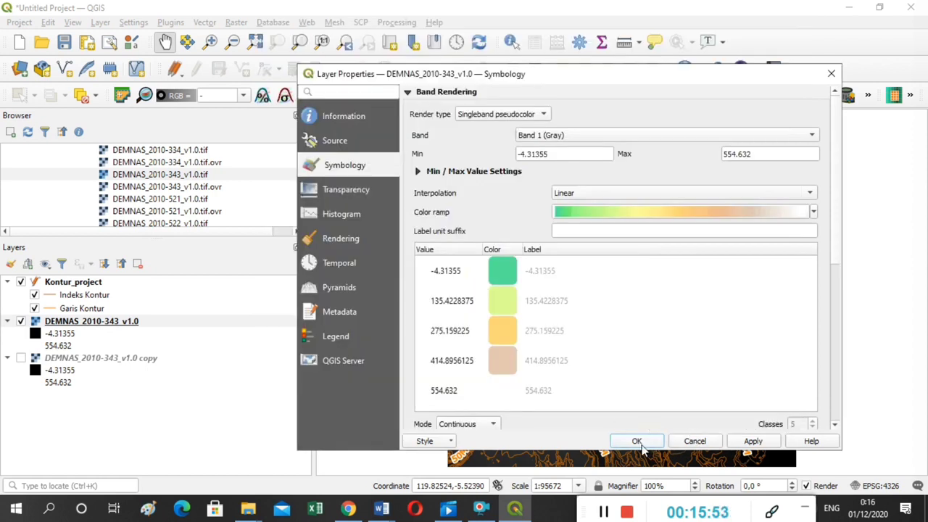
{"action": "left_click", "coordinate": [636, 442]}
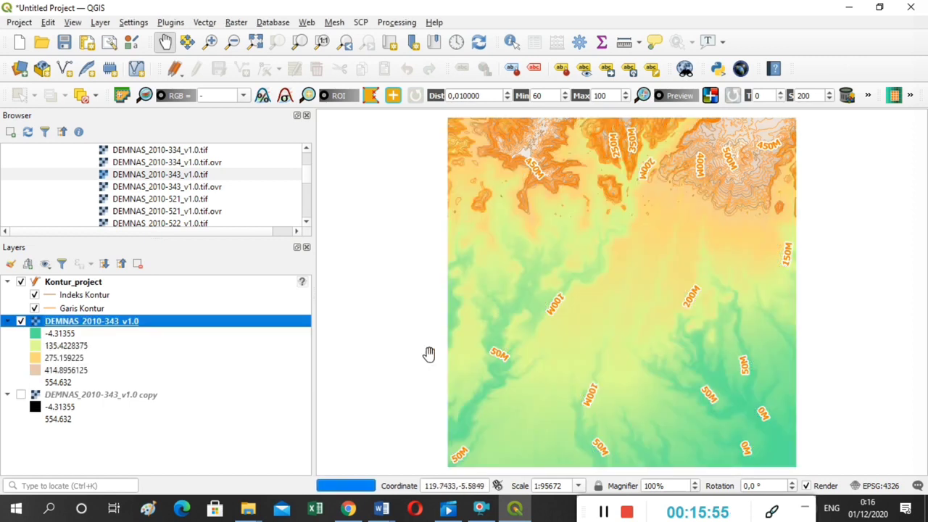
- Turn on the DEMNAS_2010-343_v1.0 copy raster layer and set its render type to Hillshade
{"action": "left_click_drag", "start_coordinate": [650, 232], "coordinate": [624, 232]}
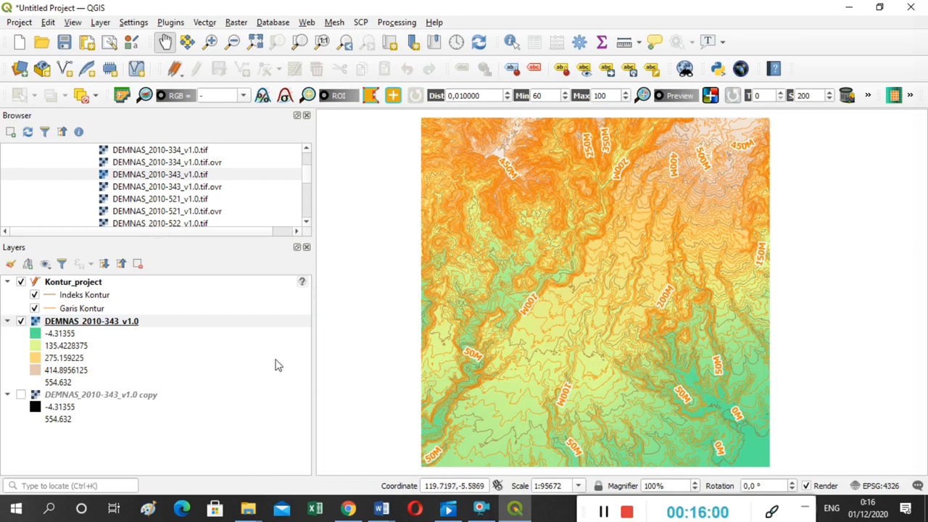
{"action": "left_click", "coordinate": [20, 395]}
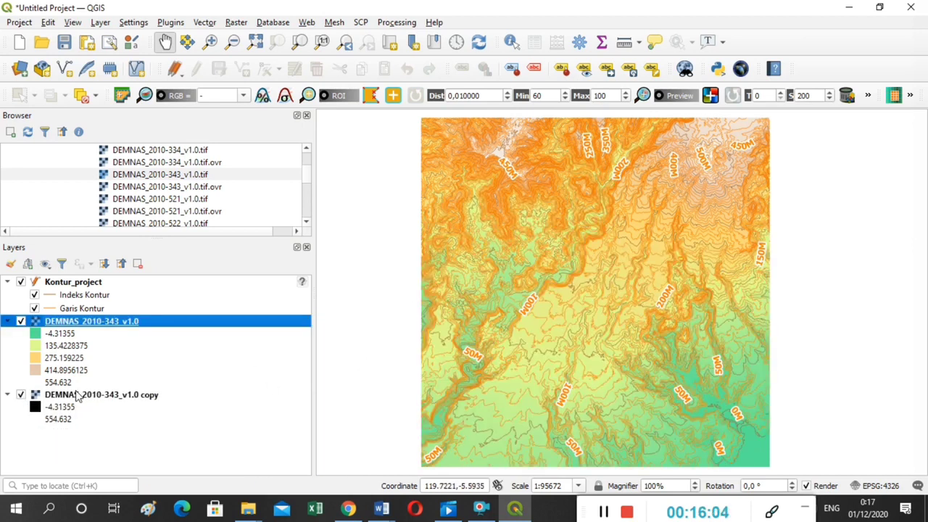
{"action": "right_click", "coordinate": [78, 396]}
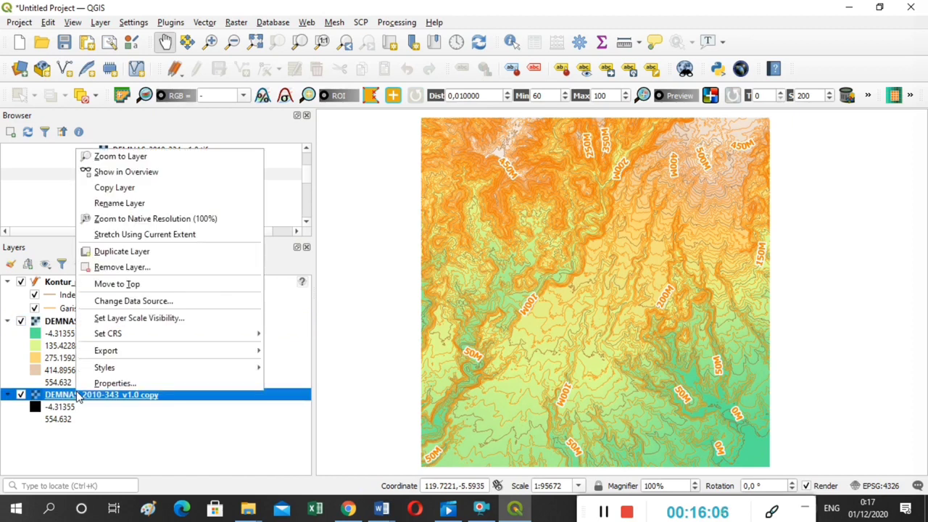
{"action": "left_click", "coordinate": [113, 383]}
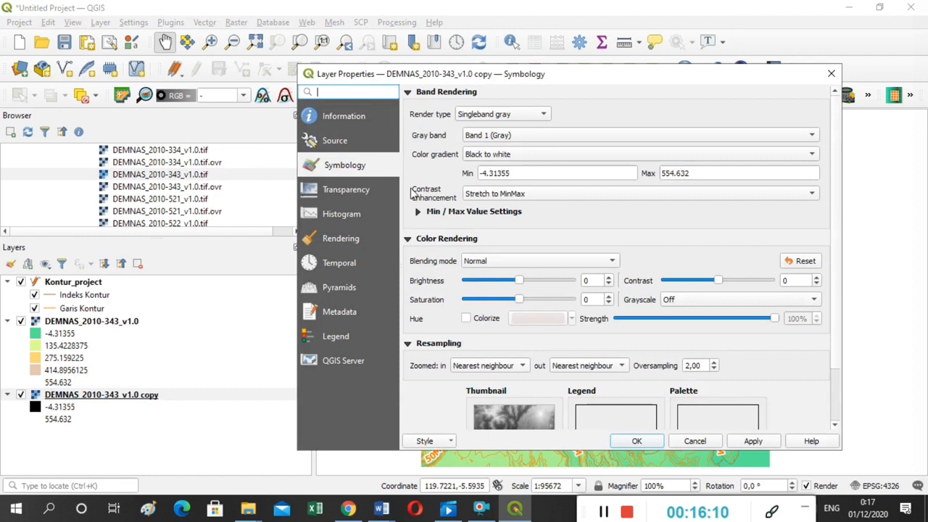
{"action": "left_click", "coordinate": [503, 114]}
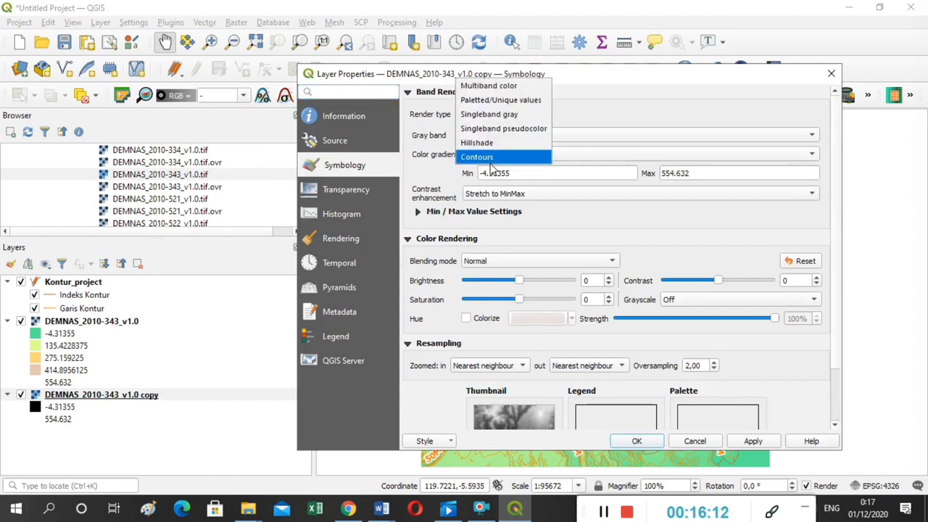
{"action": "left_click", "coordinate": [480, 143]}
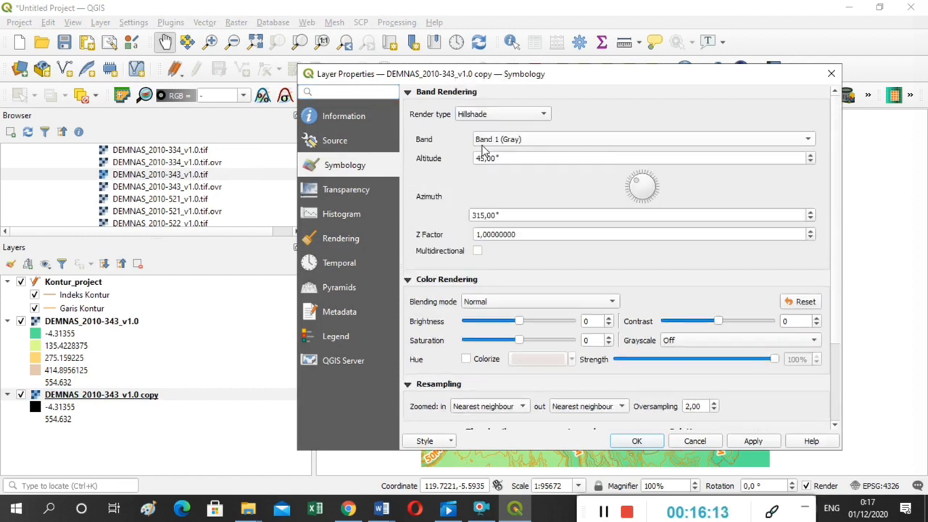
{"action": "left_click", "coordinate": [636, 440]}
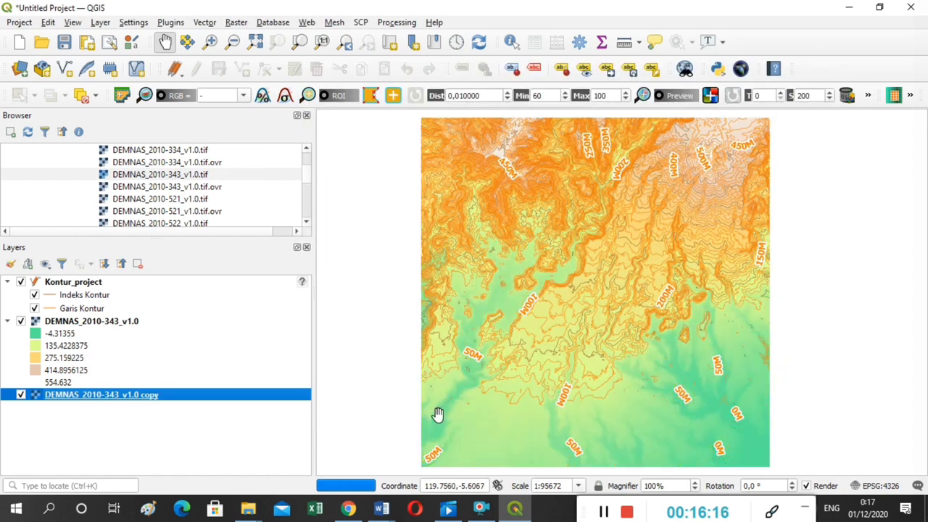
- Set the global opacity of the pseudocolored DEMNAS_2010-343_v1.0 layer to 70%
{"action": "right_click", "coordinate": [98, 325]}
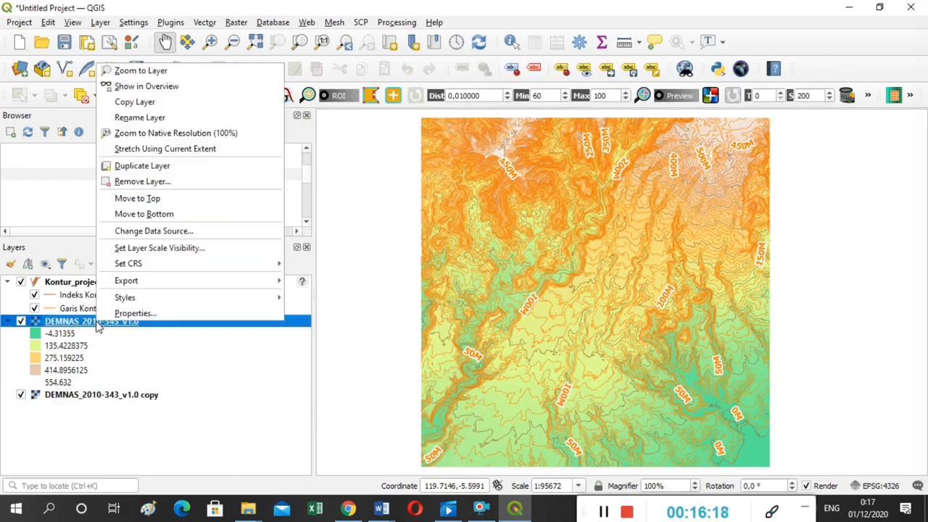
{"action": "left_click", "coordinate": [133, 316]}
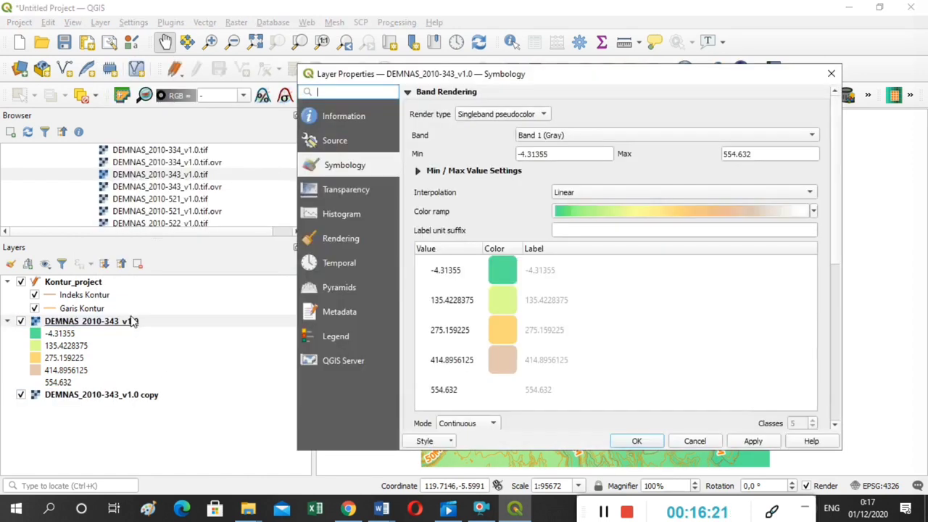
{"action": "left_click", "coordinate": [346, 191]}
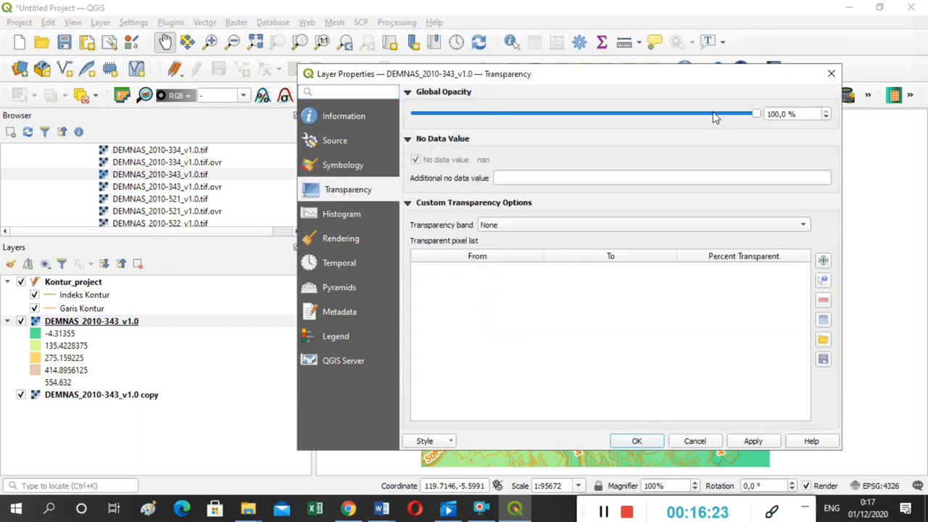
{"action": "left_click", "coordinate": [687, 118]}
{"action": "left_click", "coordinate": [677, 118]}
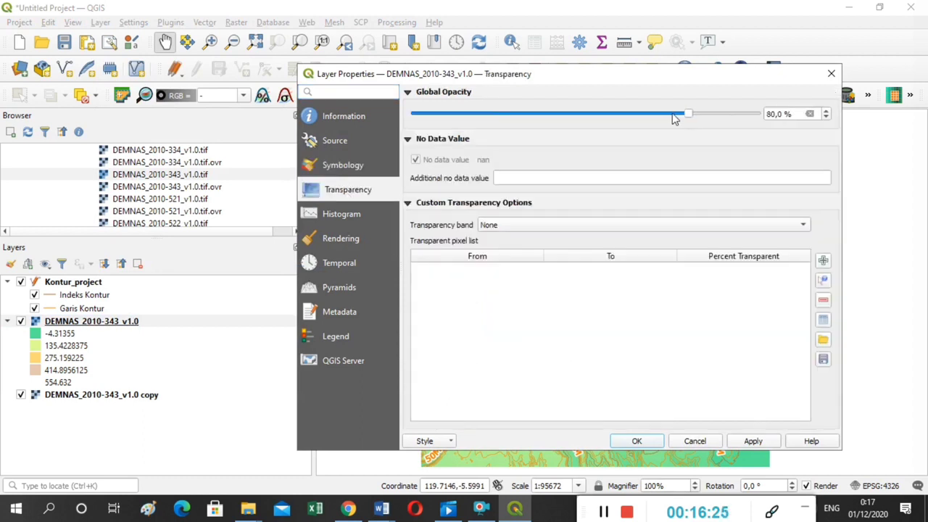
{"action": "left_click", "coordinate": [667, 119]}
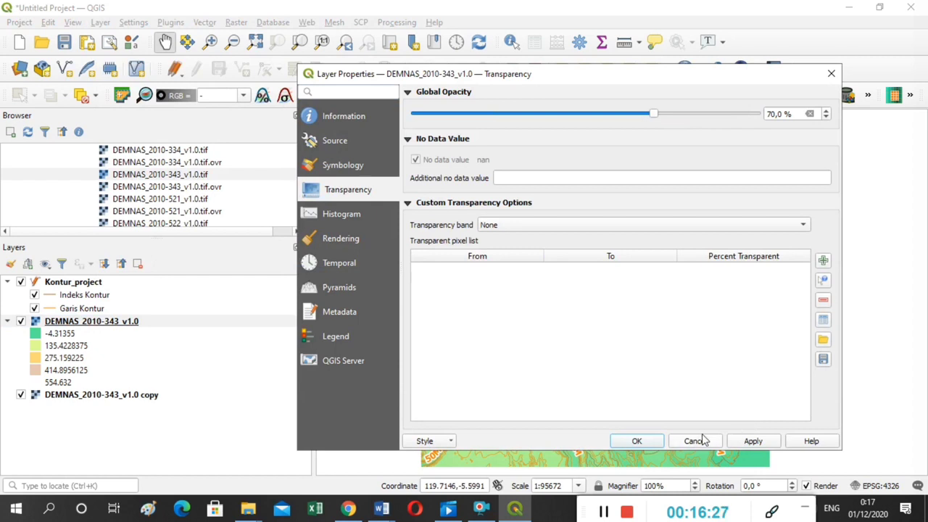
{"action": "left_click", "coordinate": [636, 442]}
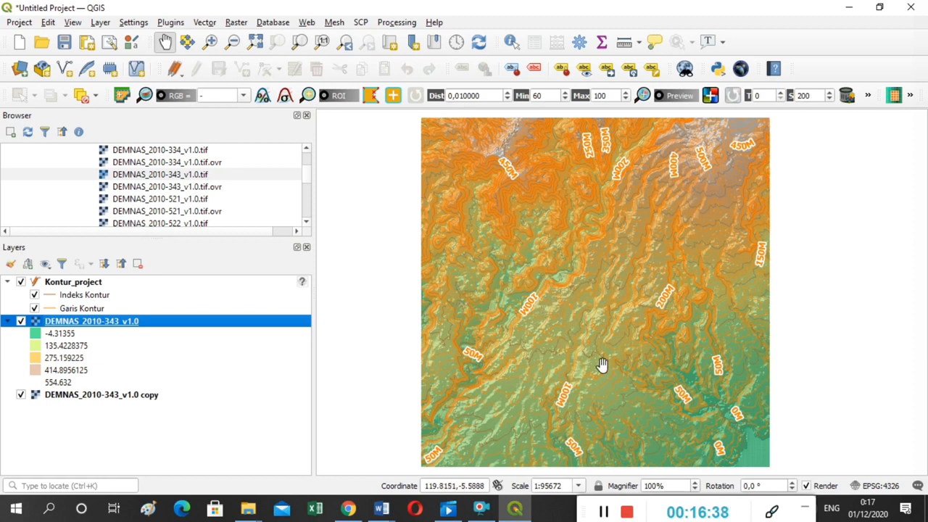
- Set the line width of the Indeks Kontur symbol in Kontur_project to 0.46 mm
{"action": "double_click", "coordinate": [51, 299]}
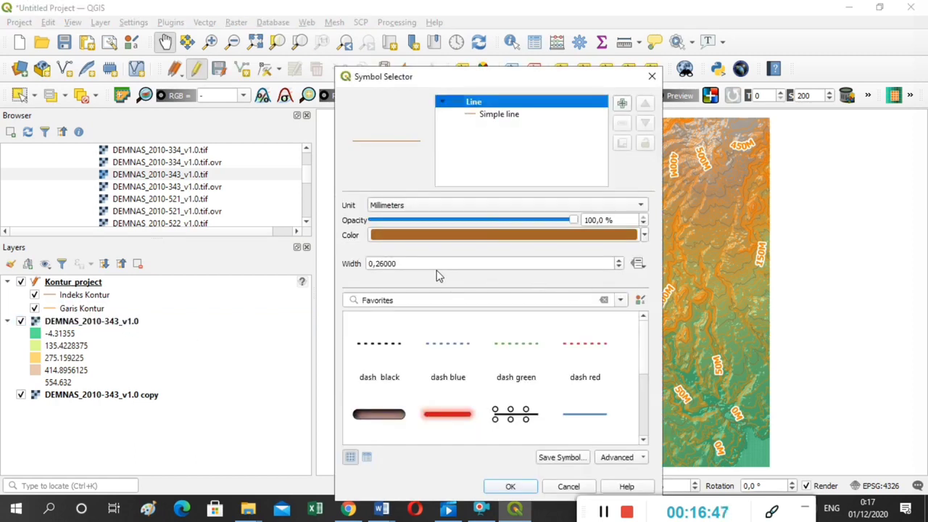
{"action": "left_click", "coordinate": [381, 265]}
{"action": "key", "text": "BackSpace"}
{"action": "type", "text": "4"}
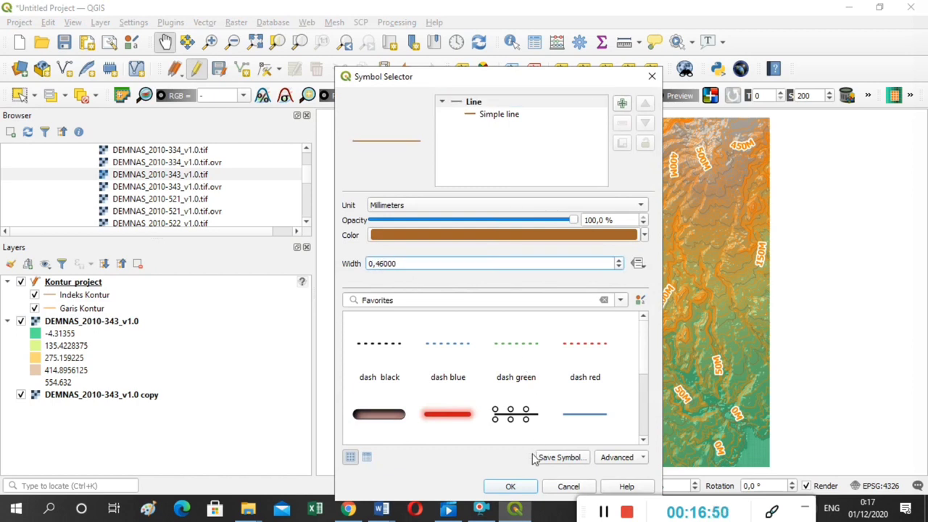
{"action": "left_click", "coordinate": [512, 486]}
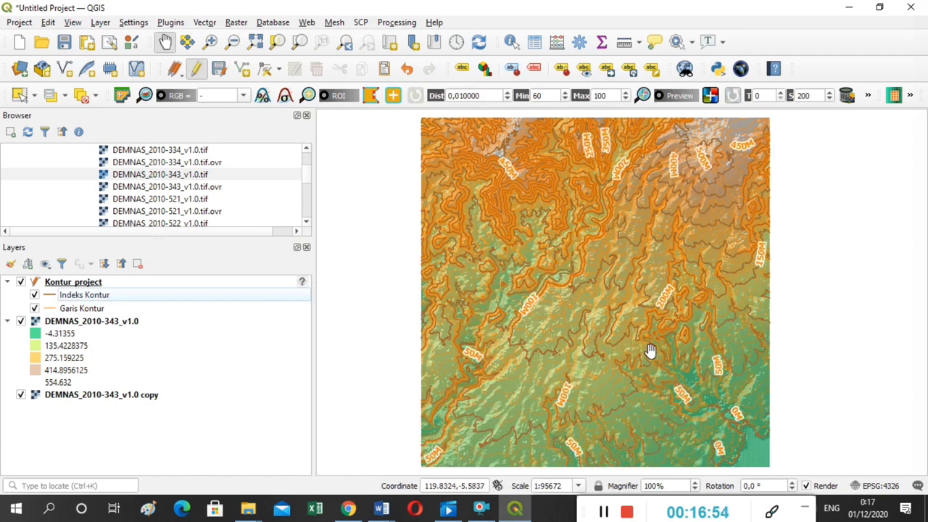
- Increase the line width of the Garis Kontur symbol in Kontur_project to 0.30 mm
{"action": "double_click", "coordinate": [53, 310]}
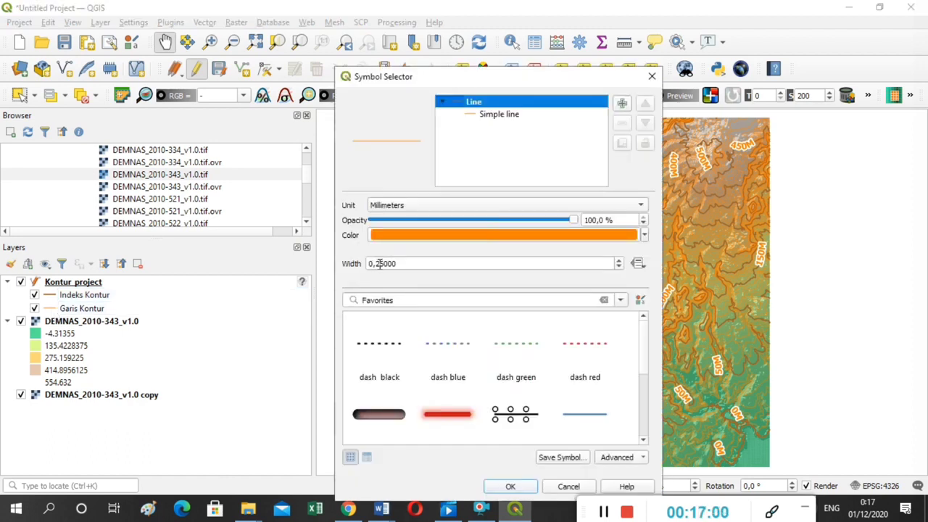
{"action": "left_click", "coordinate": [377, 264]}
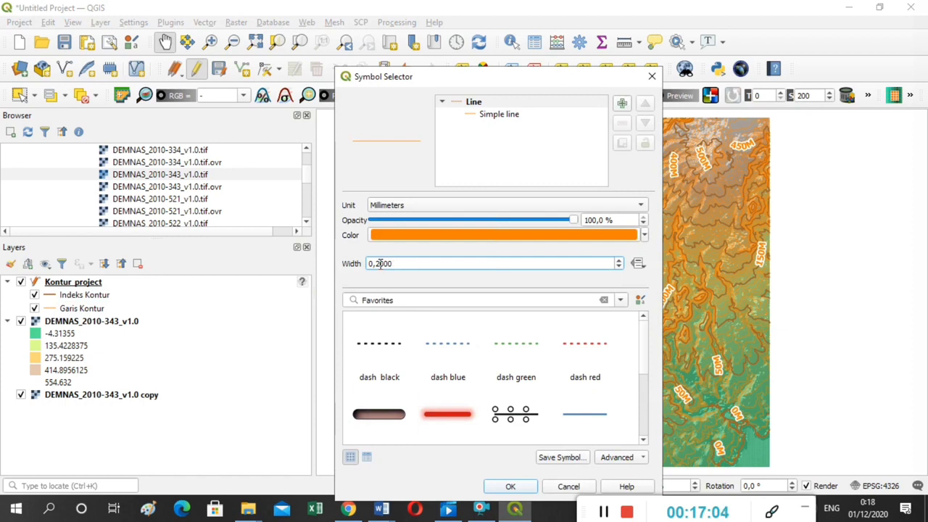
{"action": "type", "text": "30"}
{"action": "left_click", "coordinate": [512, 486]}
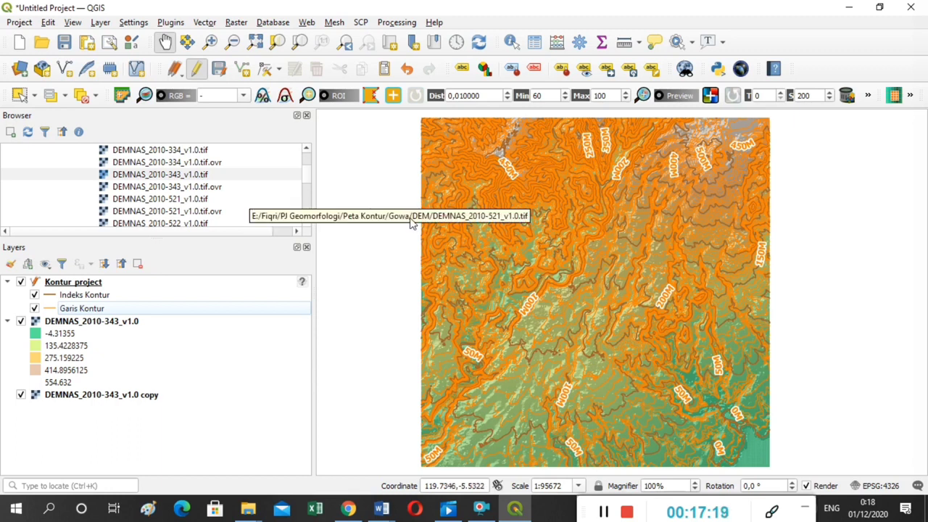
- Start a new print layout and enter a title beginning with "Peta K"
{"action": "left_click", "coordinate": [20, 23]}
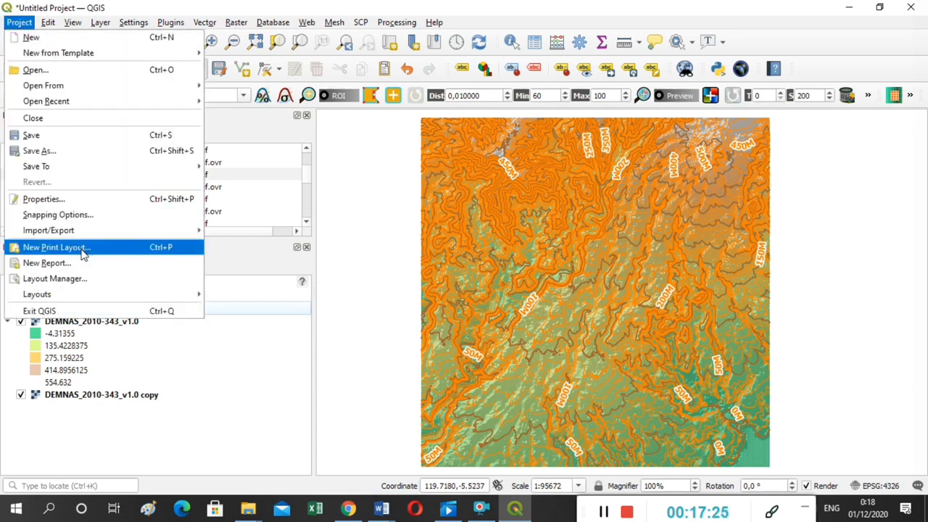
{"action": "left_click", "coordinate": [56, 247]}
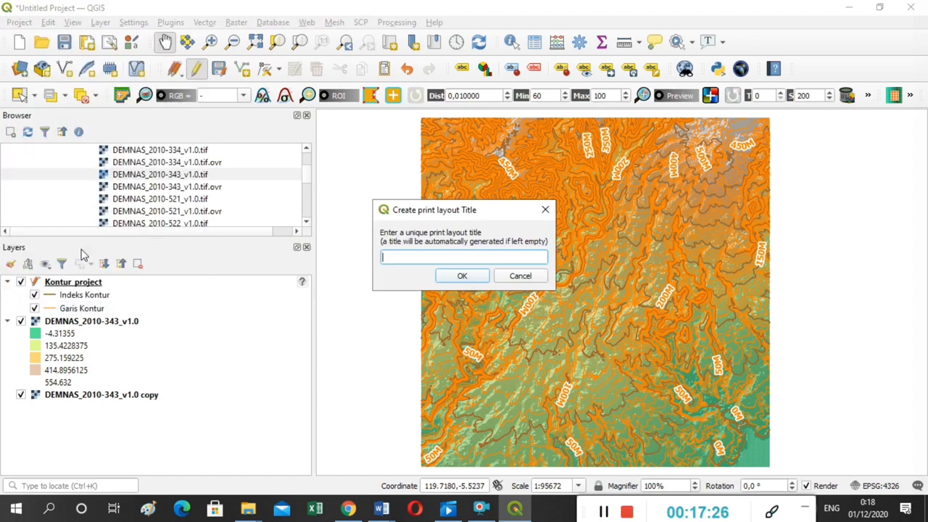
{"action": "type", "text": "P"}
{"action": "key", "text": "Caps_Lock"}
{"action": "type", "text": "eta"}
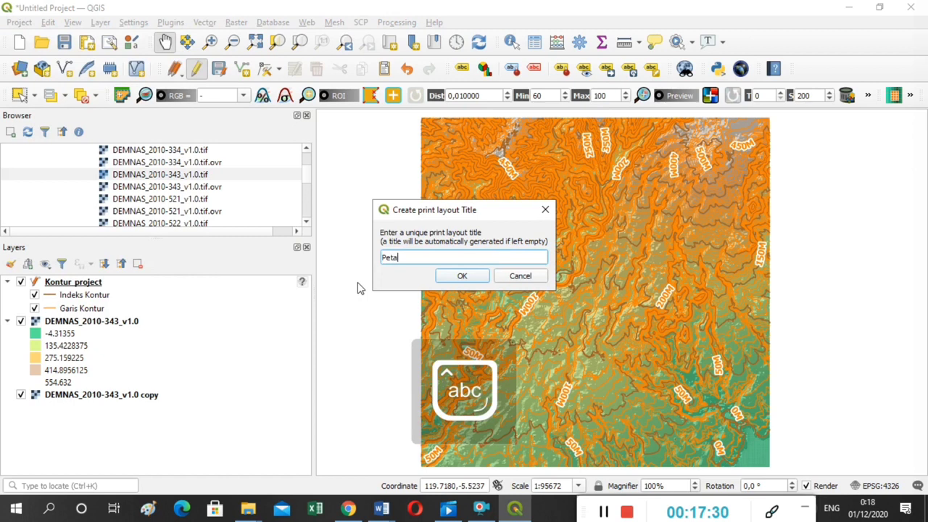
{"action": "key", "text": "Caps_Lock"}
{"action": "type", "text": "K"}
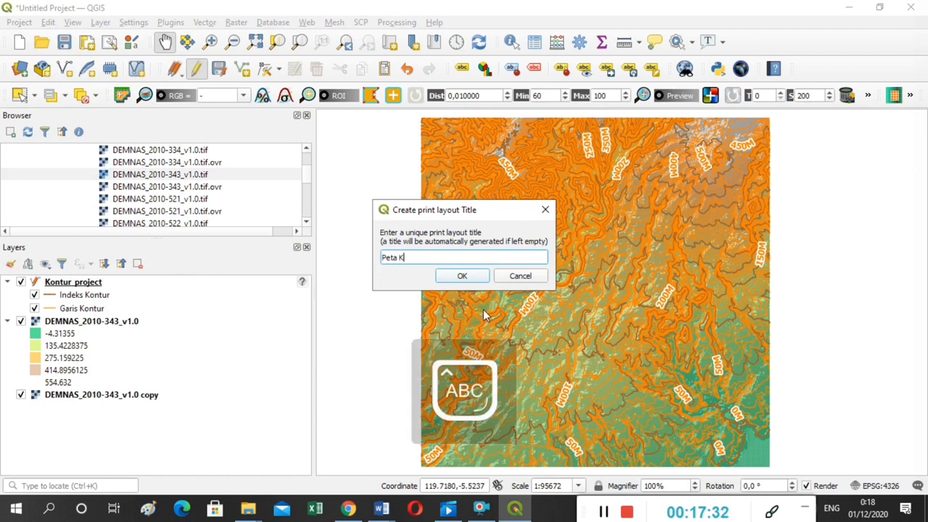